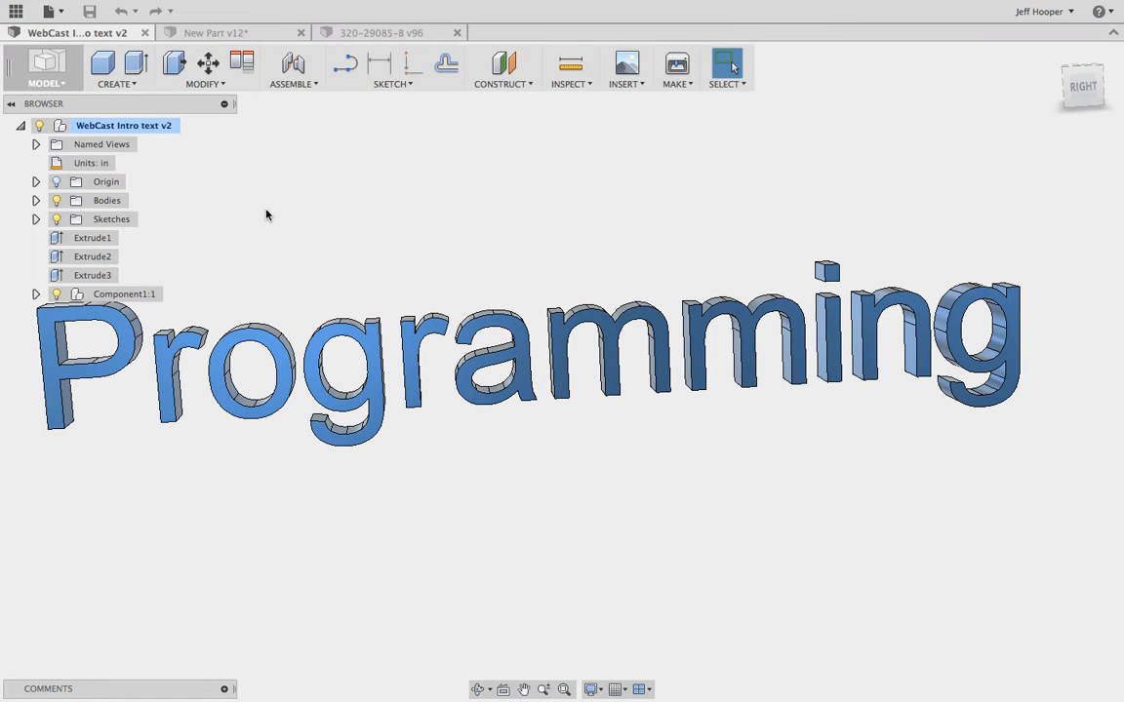
- Switch to the New Part v12 document and review the Setup1 toolpaths in order, from 2D Contour1 to 2D Contour5
left_click(226, 34)
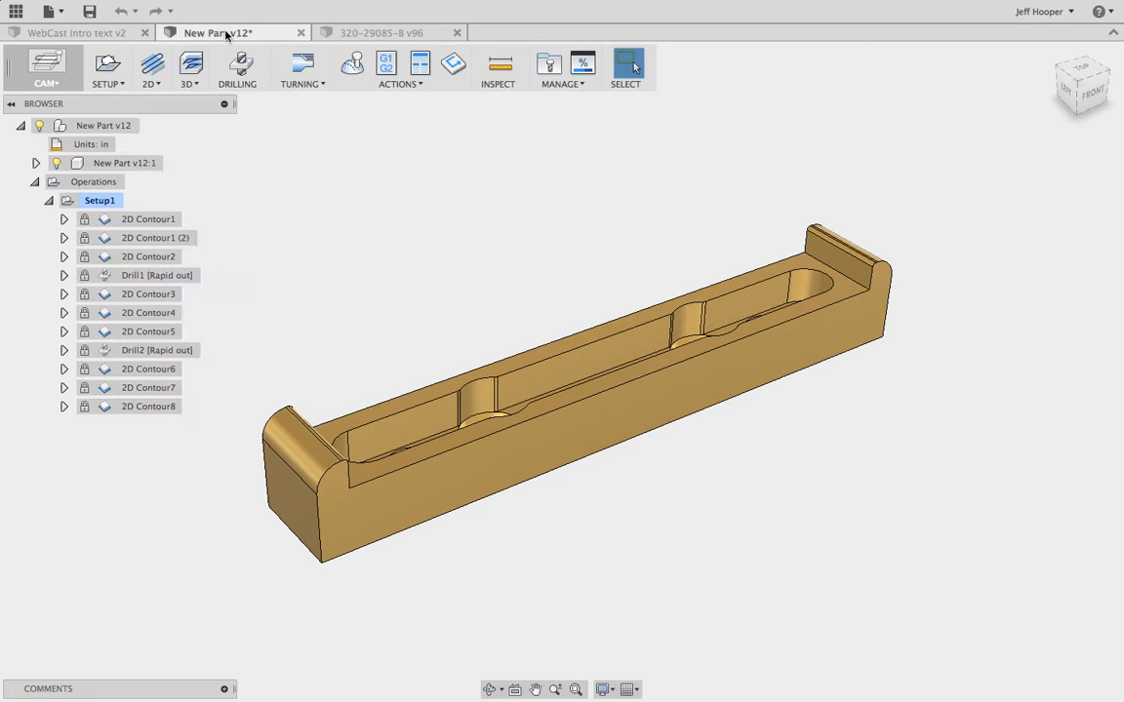
left_click(124, 220)
left_click(124, 239)
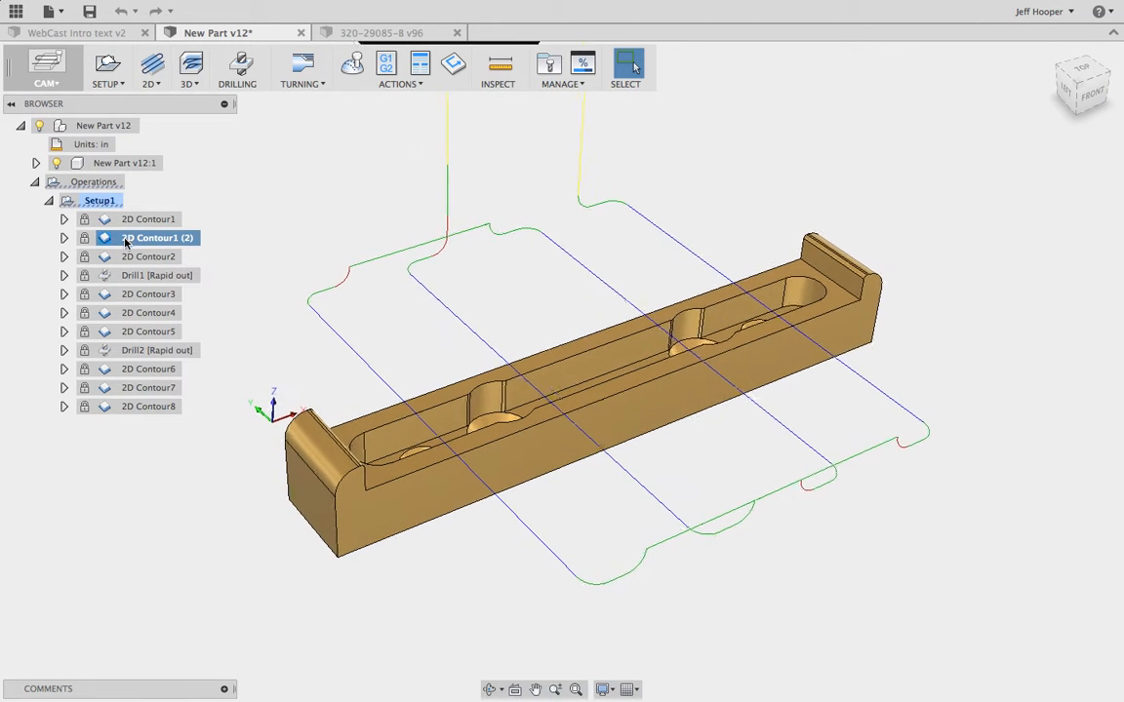
left_click(129, 256)
left_click(132, 277)
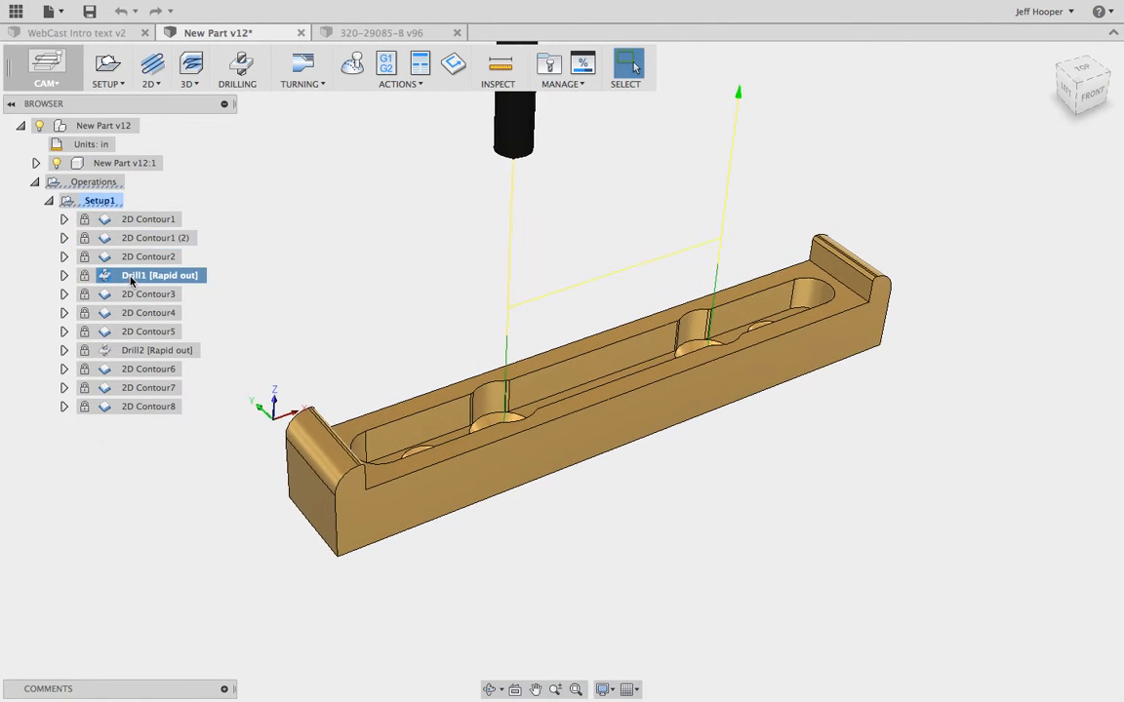
left_click(131, 294)
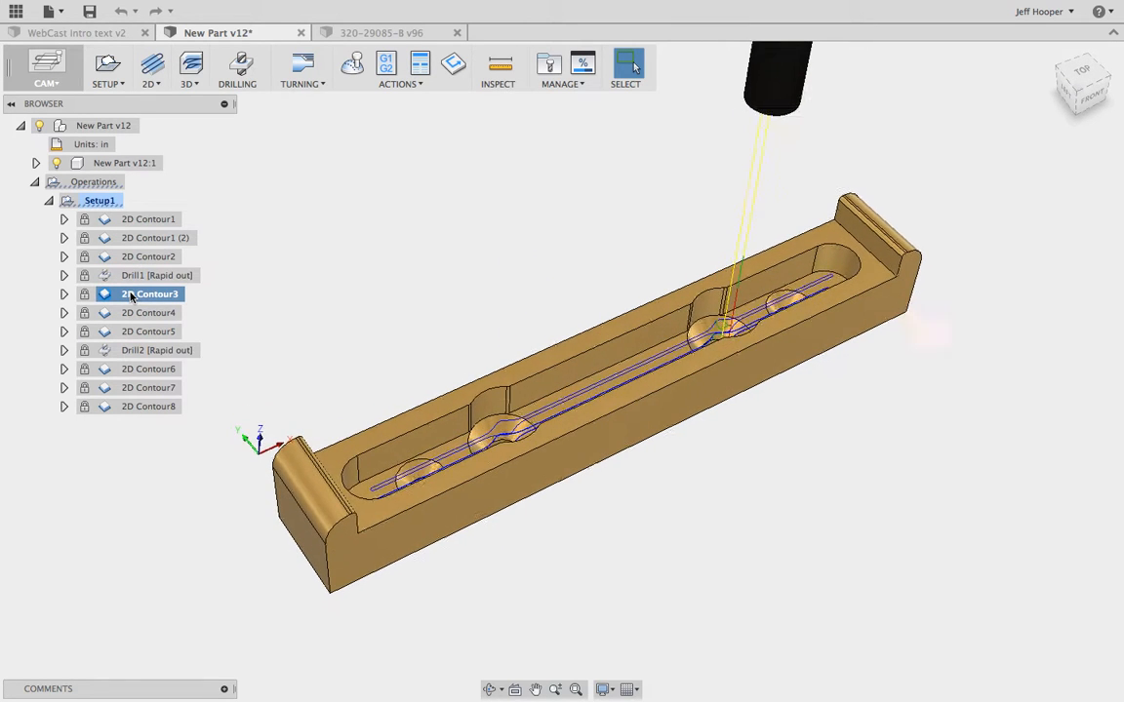
left_click(130, 313)
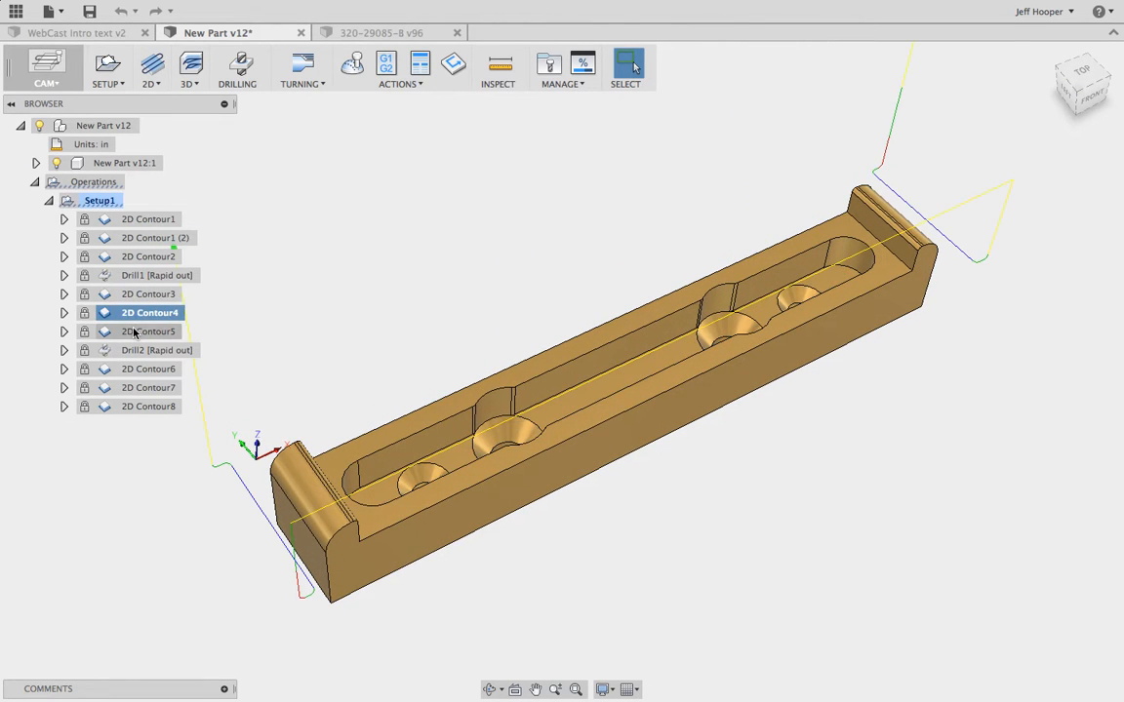
left_click(134, 331)
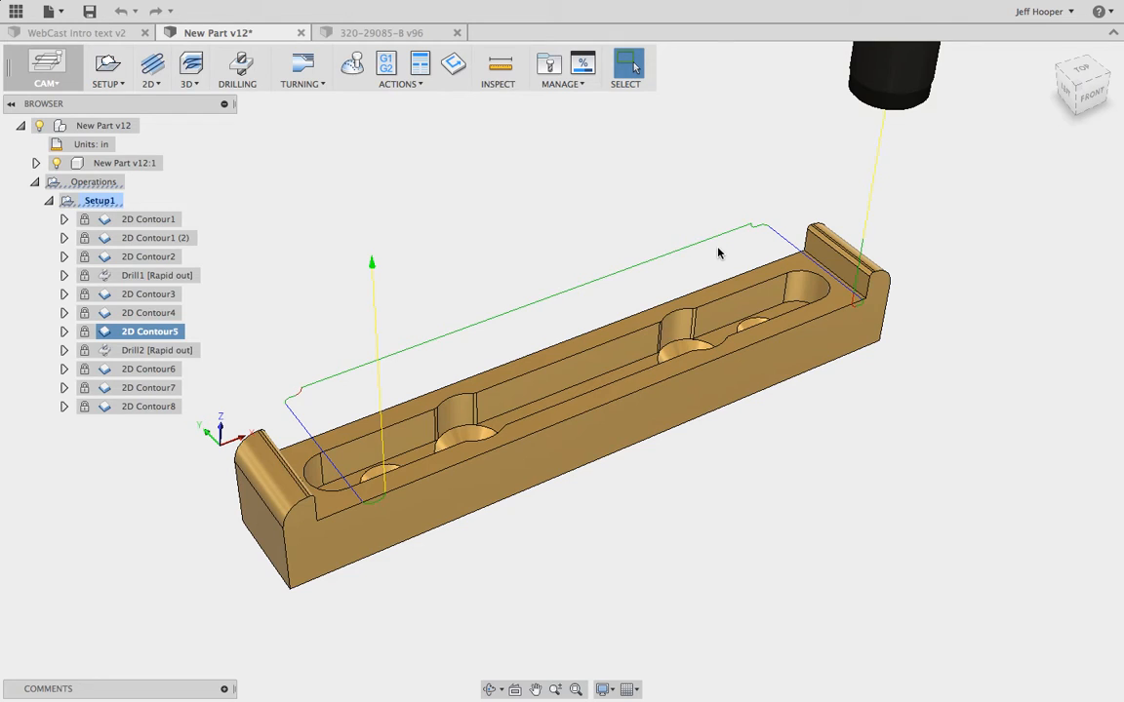
- Switch to the 320-29085-B v96 document, clear the displayed toolpath and examine the multi-part fixture up close
left_click(401, 33)
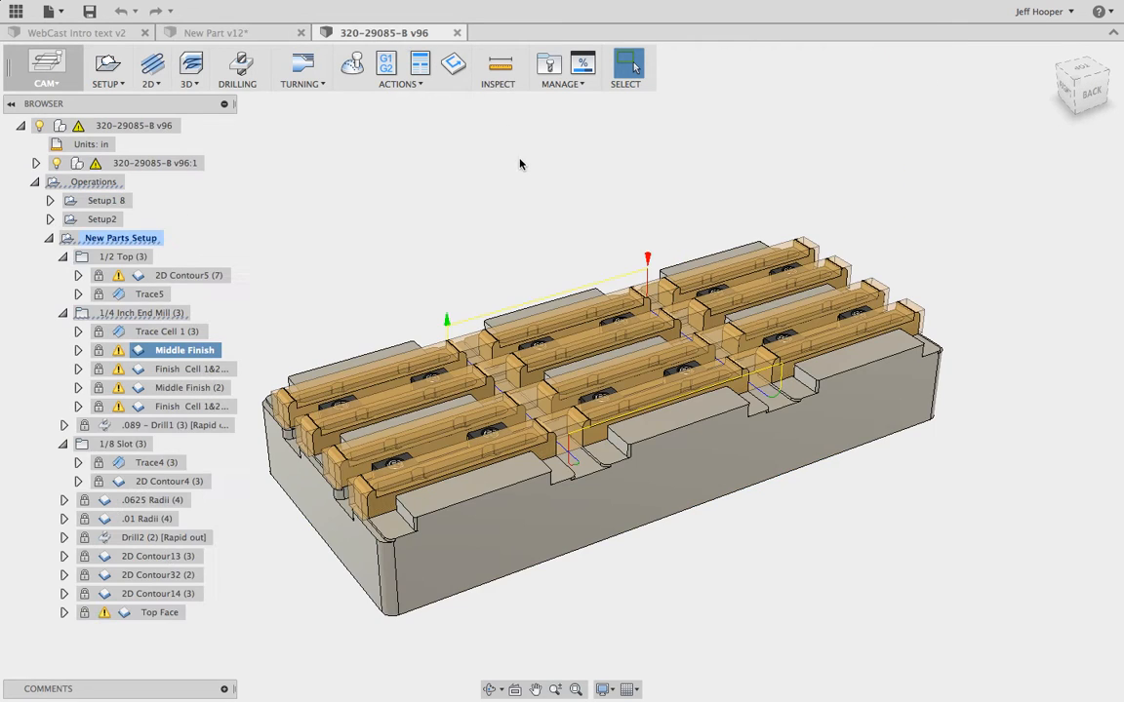
left_click(518, 172)
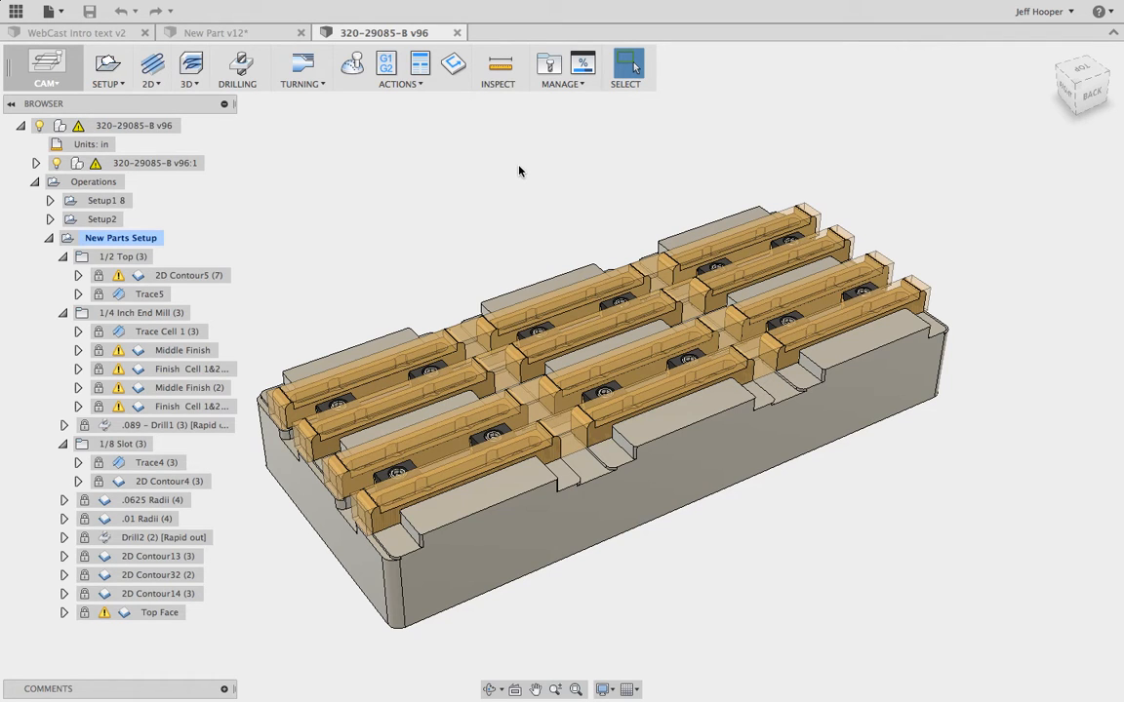
scroll(518, 172, "up", 5)
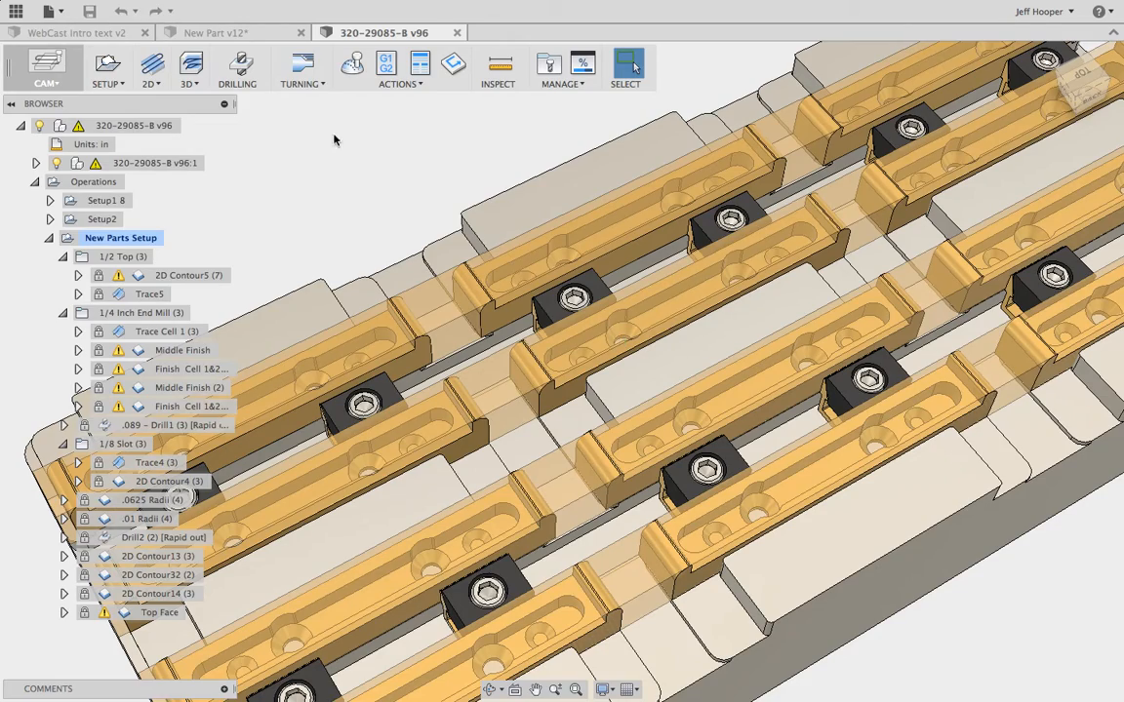
scroll(347, 158, "down", 1)
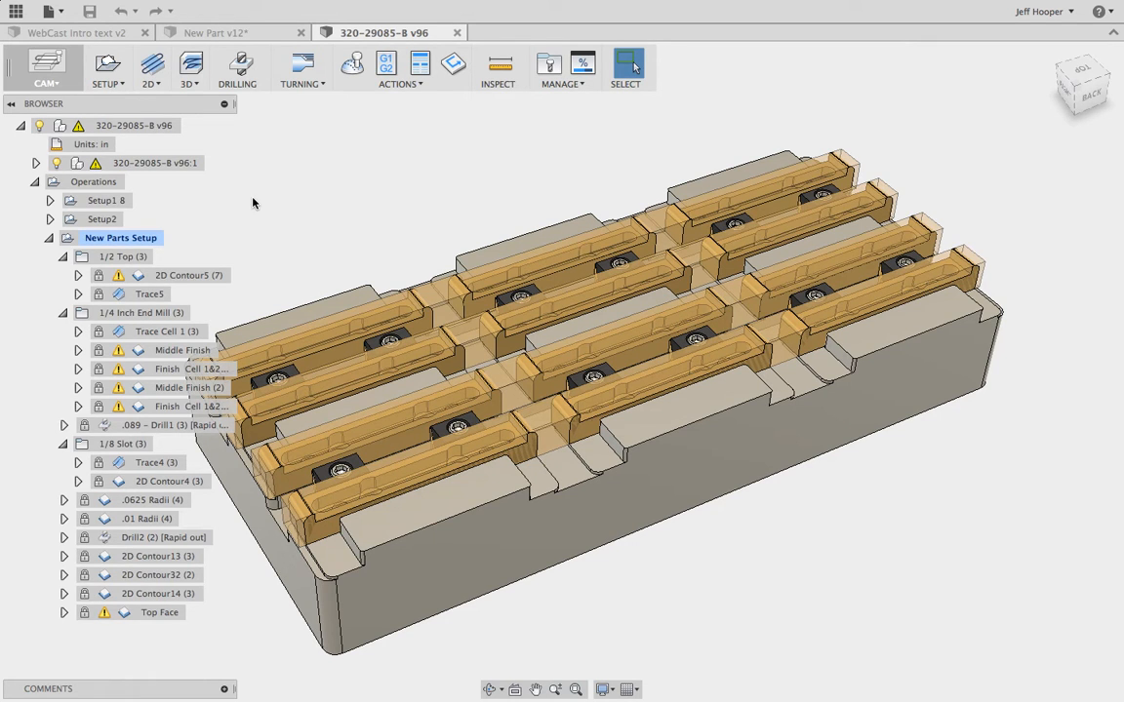
- Show the 2D Contour5 (7) toolpath and examine its lead-ins, lead-outs and linking moves across the parts
left_click(170, 277)
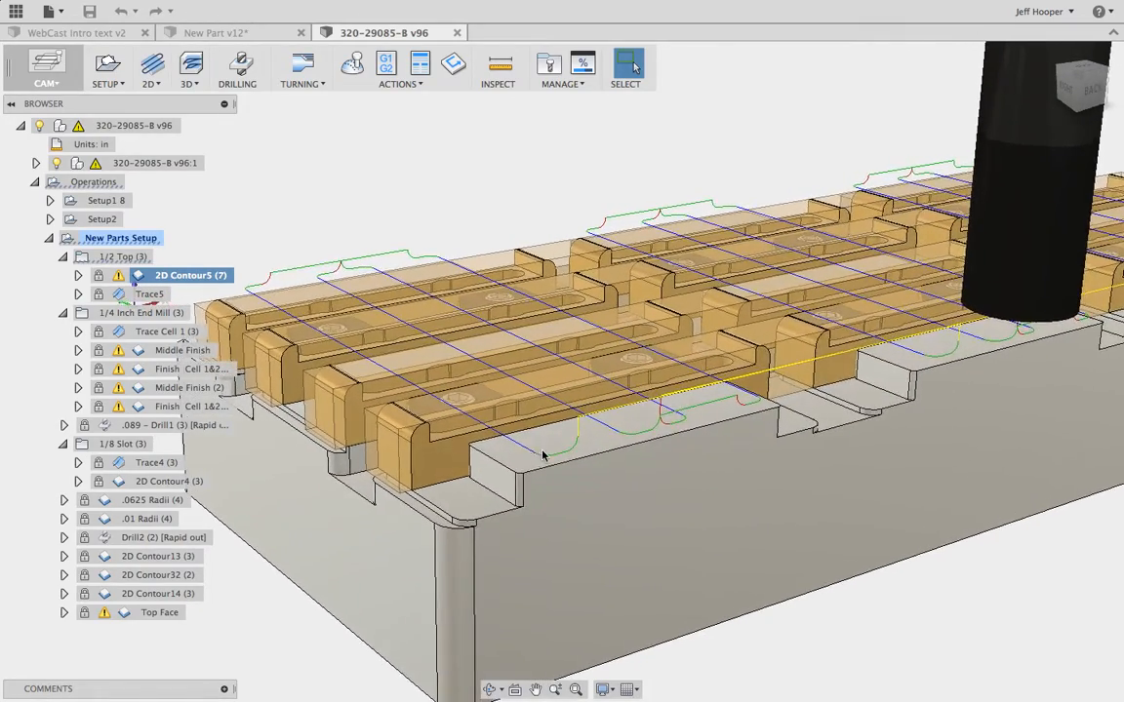
scroll(620, 439, "up", 5)
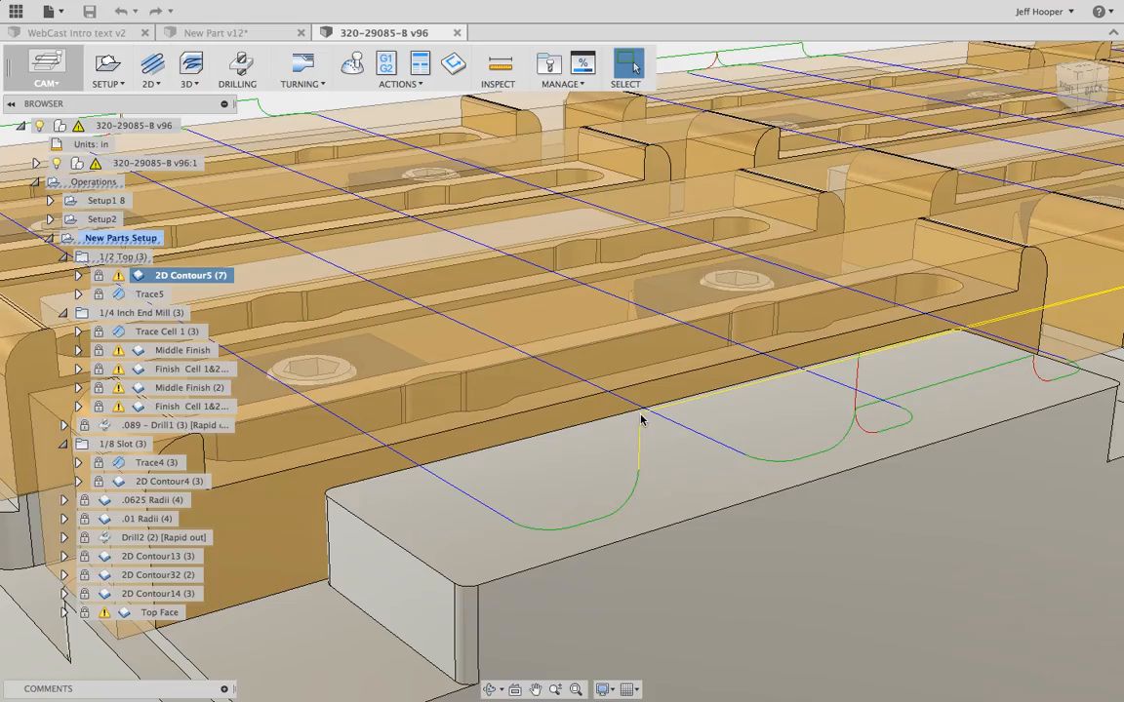
scroll(640, 420, "down", 6)
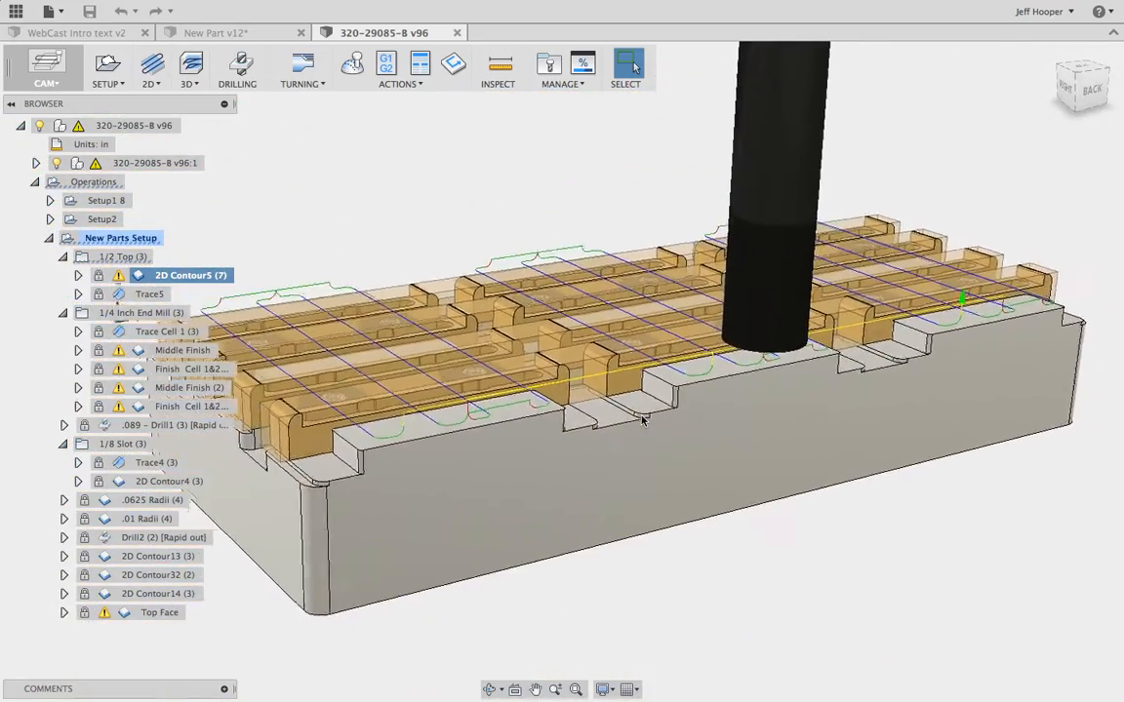
scroll(640, 420, "up", 8)
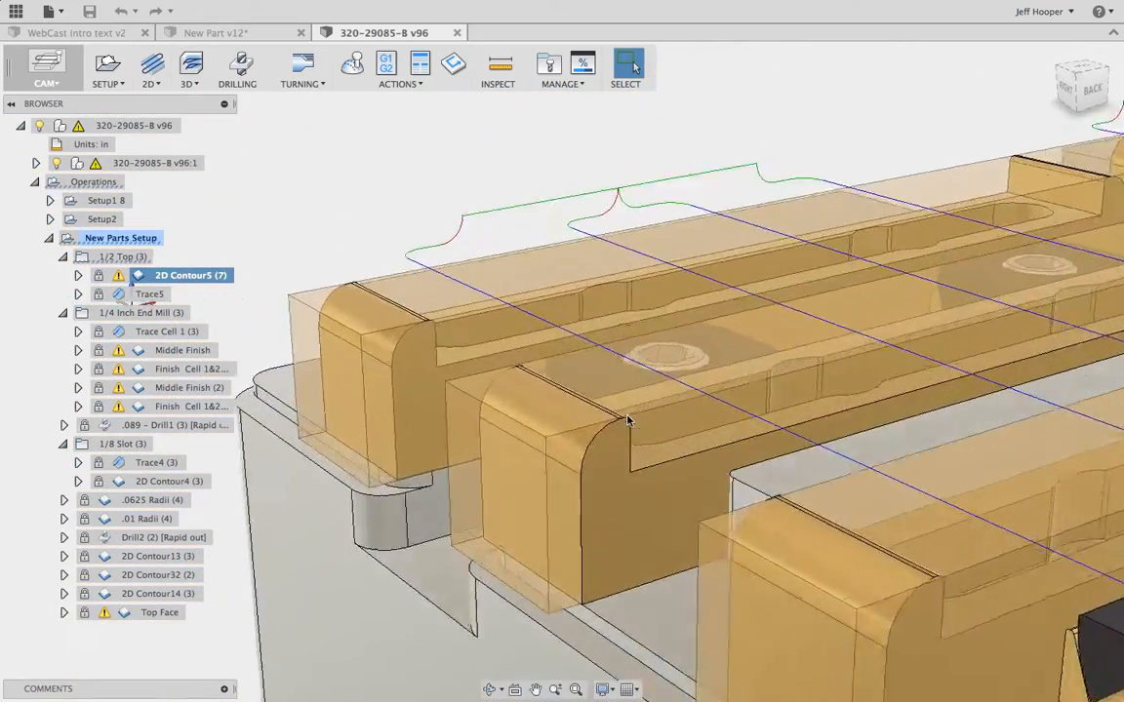
scroll(628, 420, "up", 3)
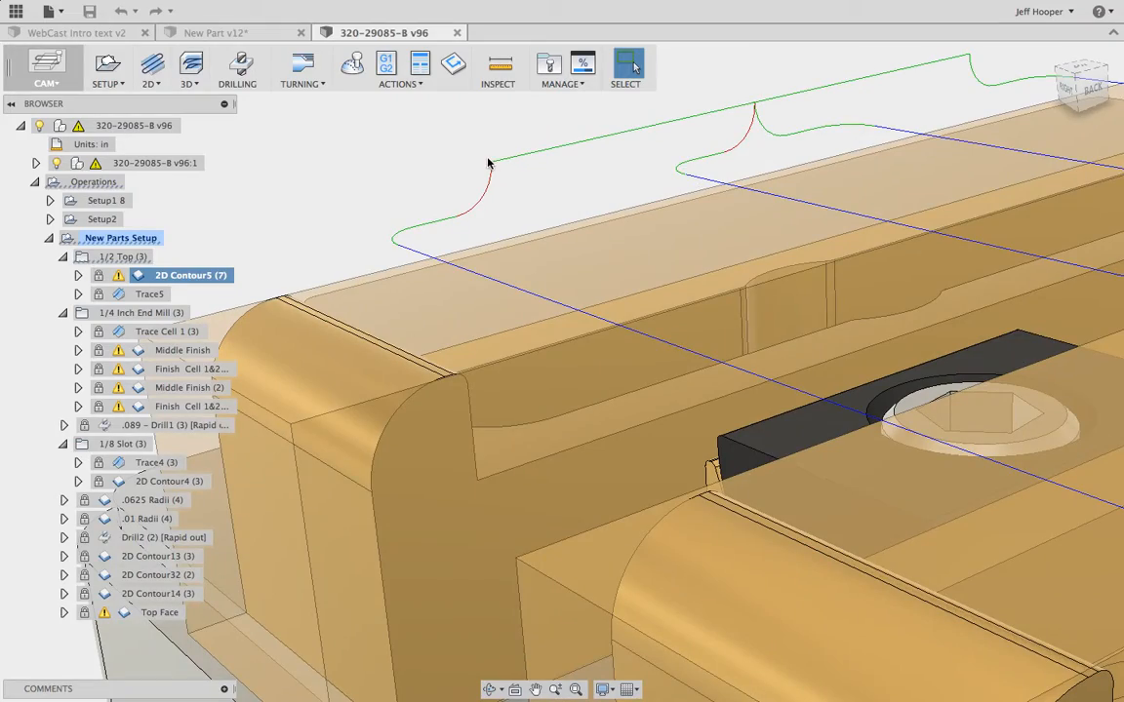
scroll(872, 115, "down", 10)
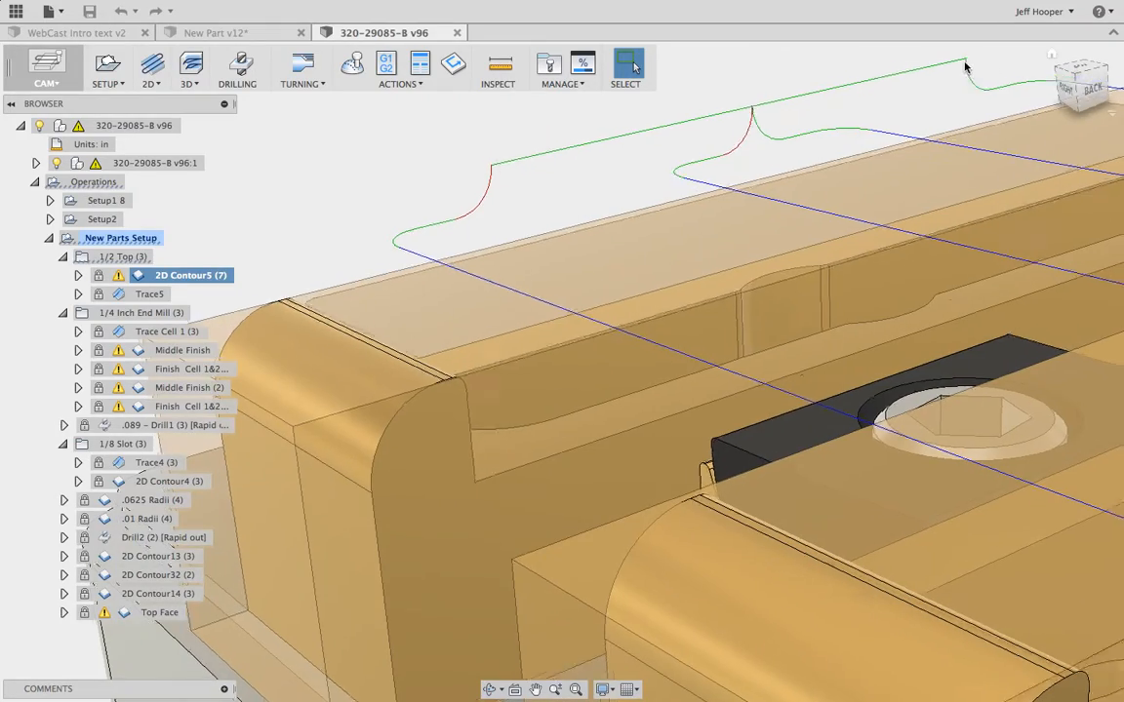
scroll(871, 115, "down", 5)
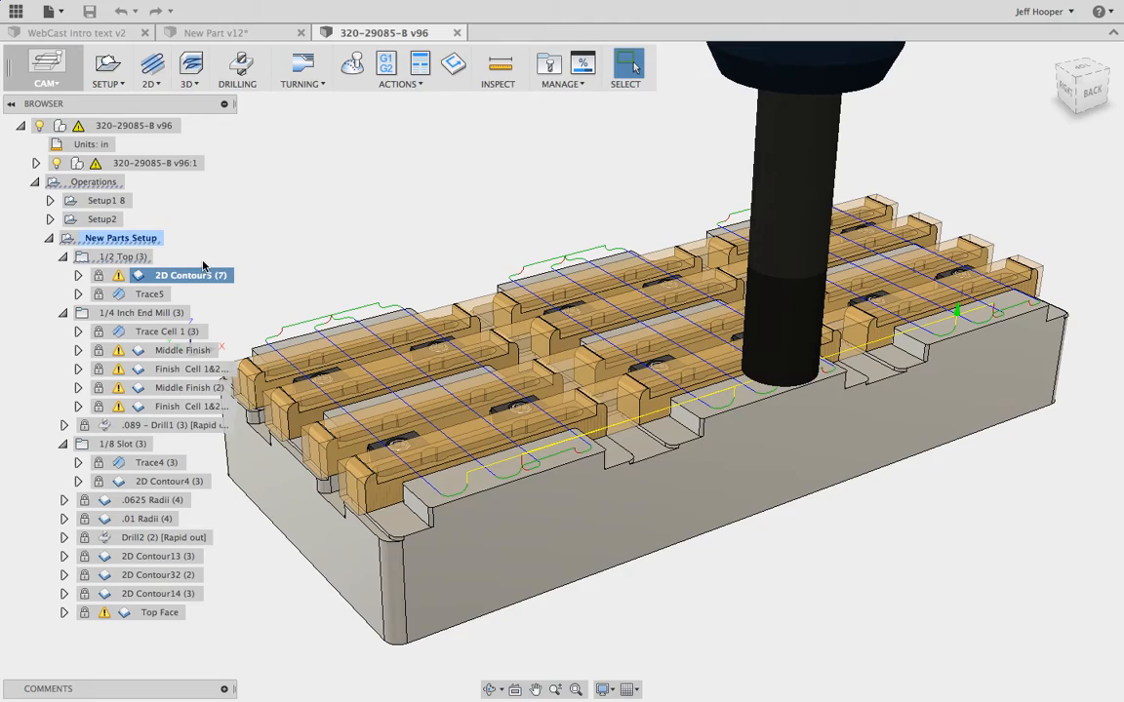
- View the Trace5 toolpath for comparison and check the machining time of 2D Contour5 (7) in the simulation statistics
left_click(149, 293)
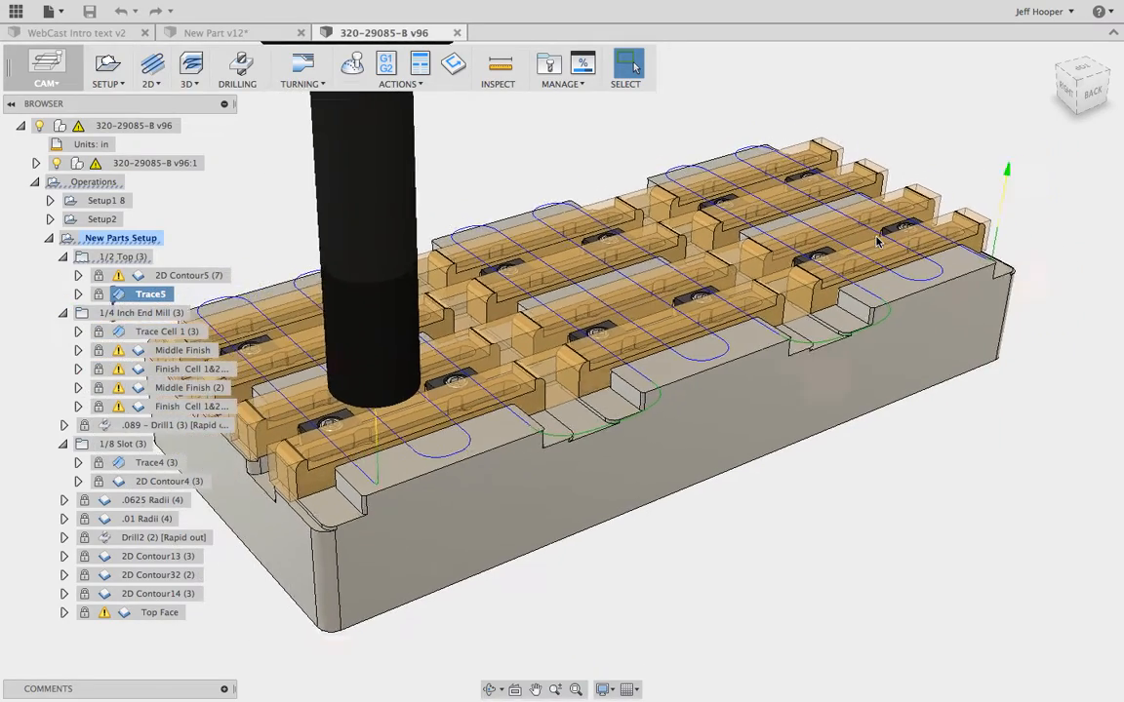
left_click(185, 275)
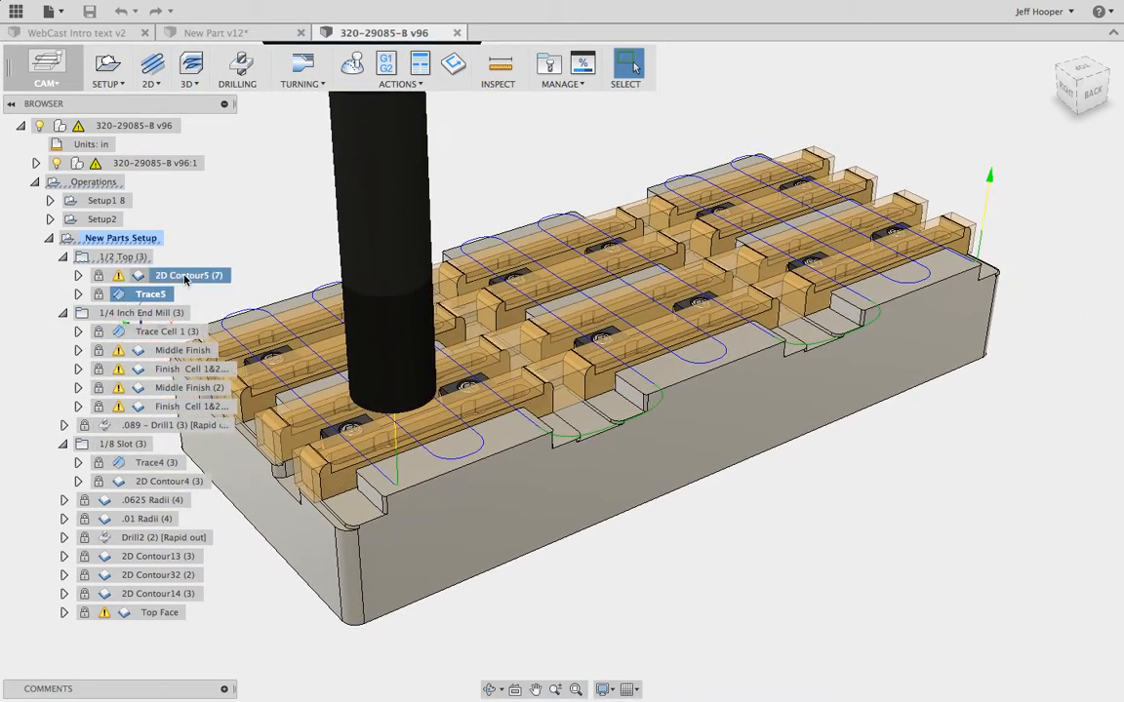
left_click(353, 76)
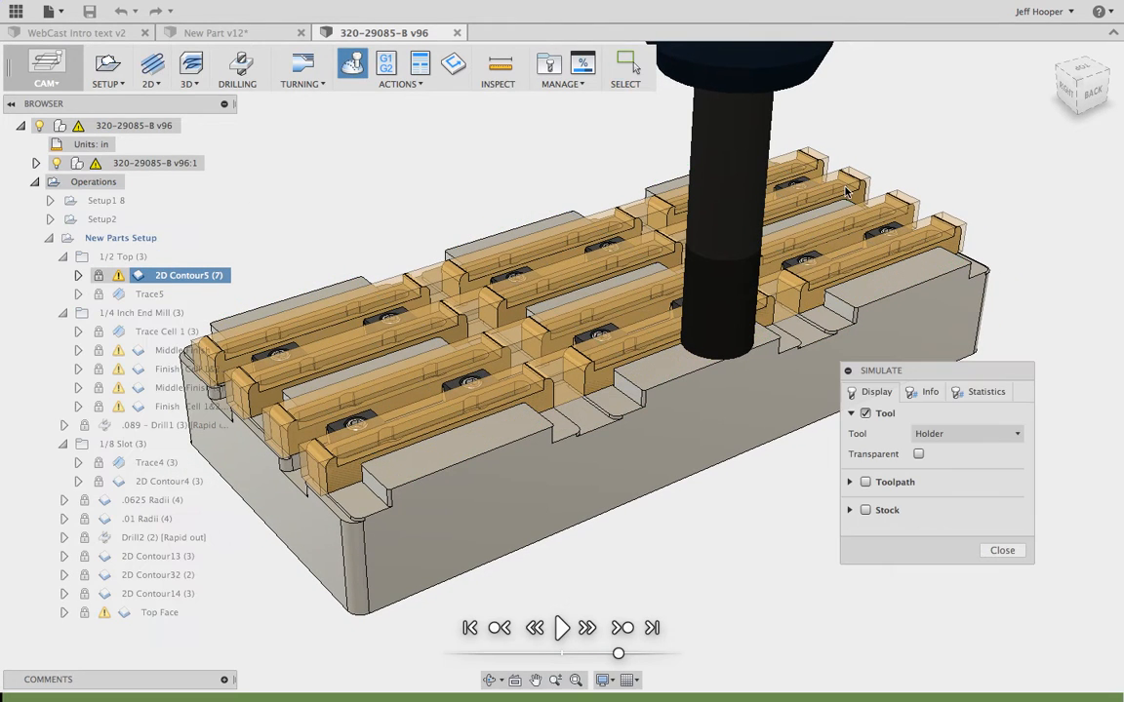
left_click(979, 393)
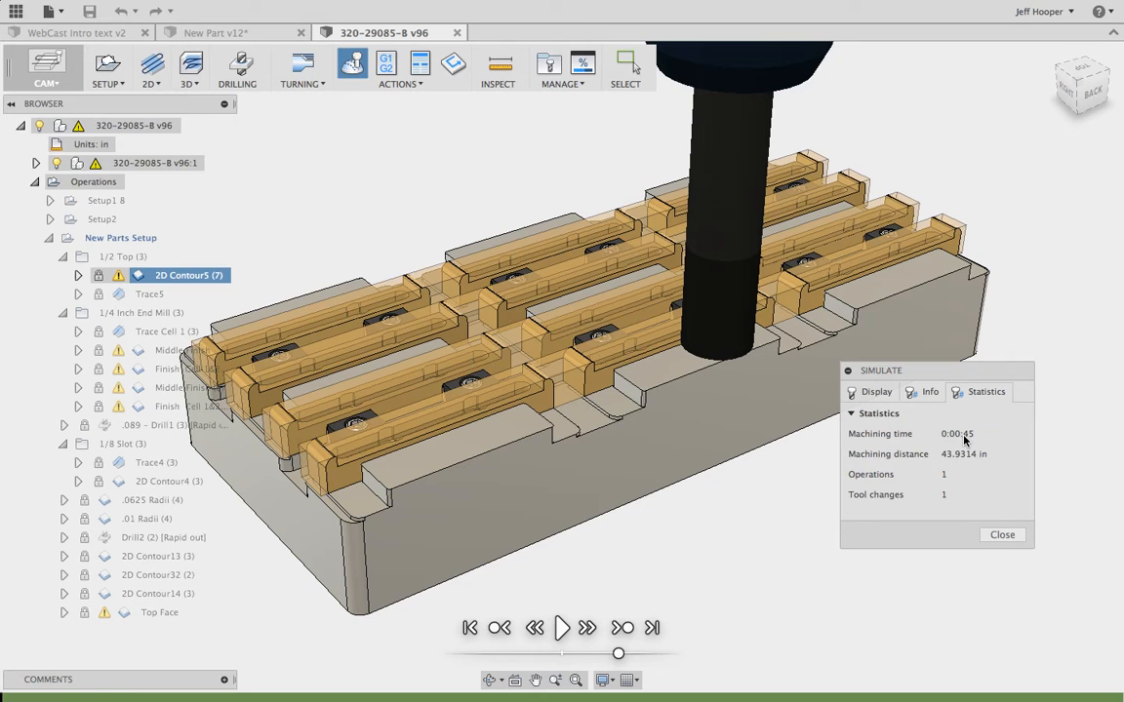
left_click(1002, 536)
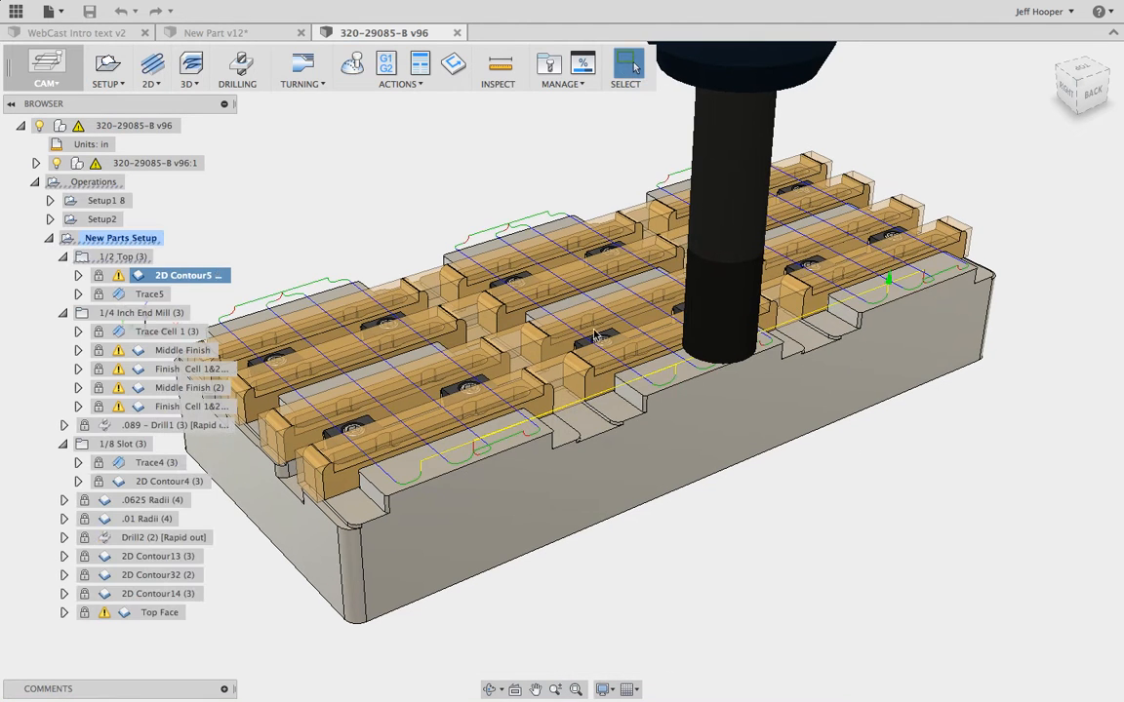
- Simulate the Trace5 operation to check its machining time, and deselect the operation after closing the simulation
left_click(146, 294)
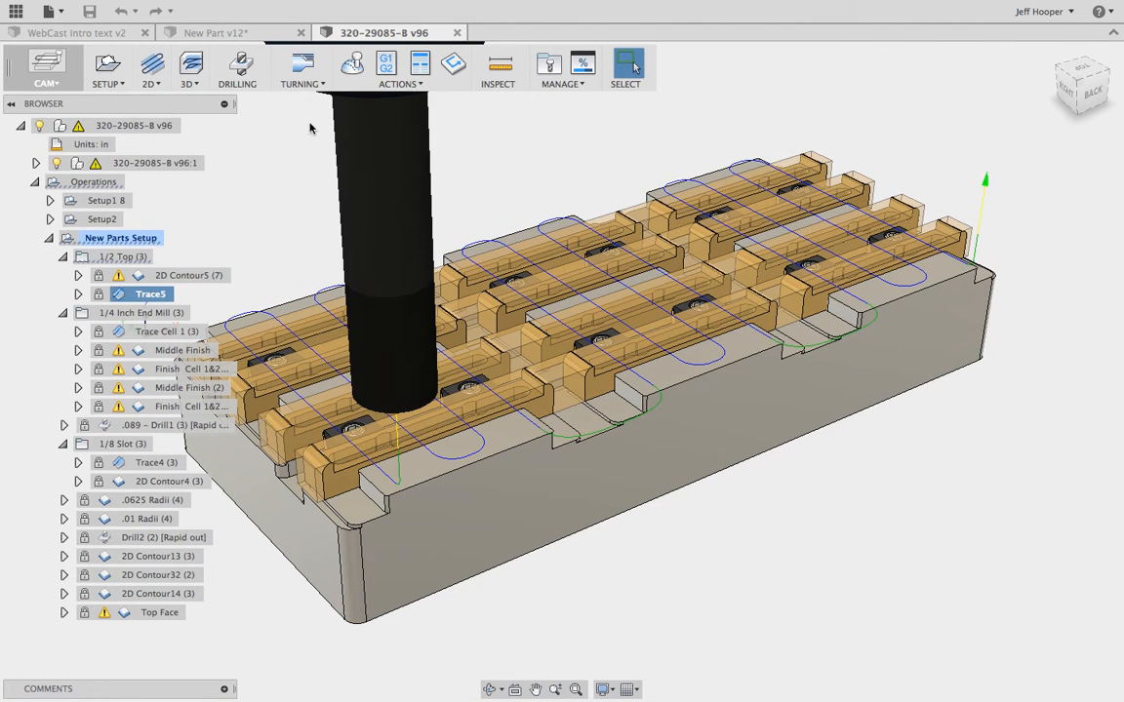
left_click(353, 68)
left_click(979, 392)
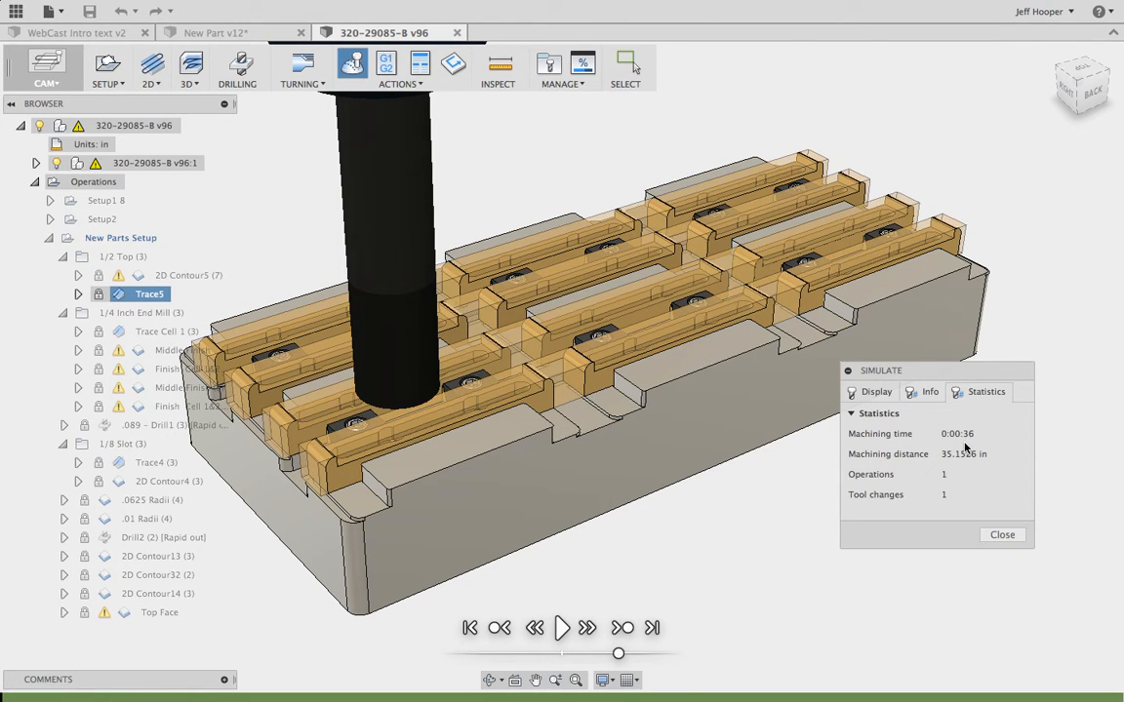
left_click(1002, 534)
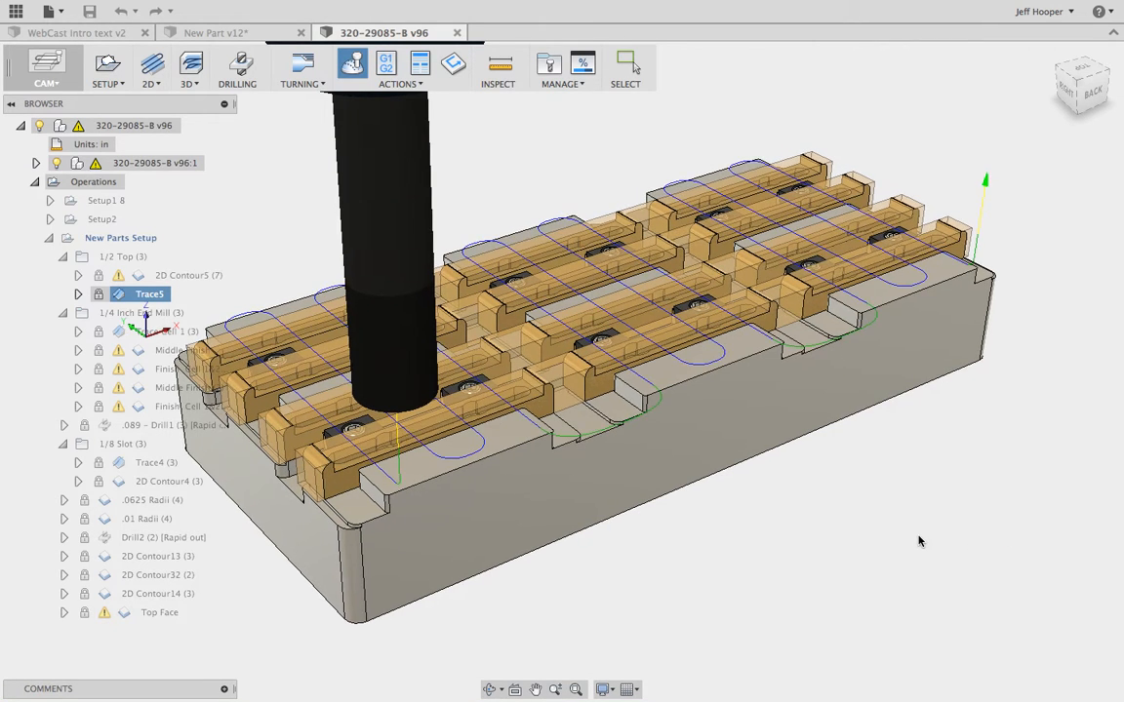
left_click(918, 540)
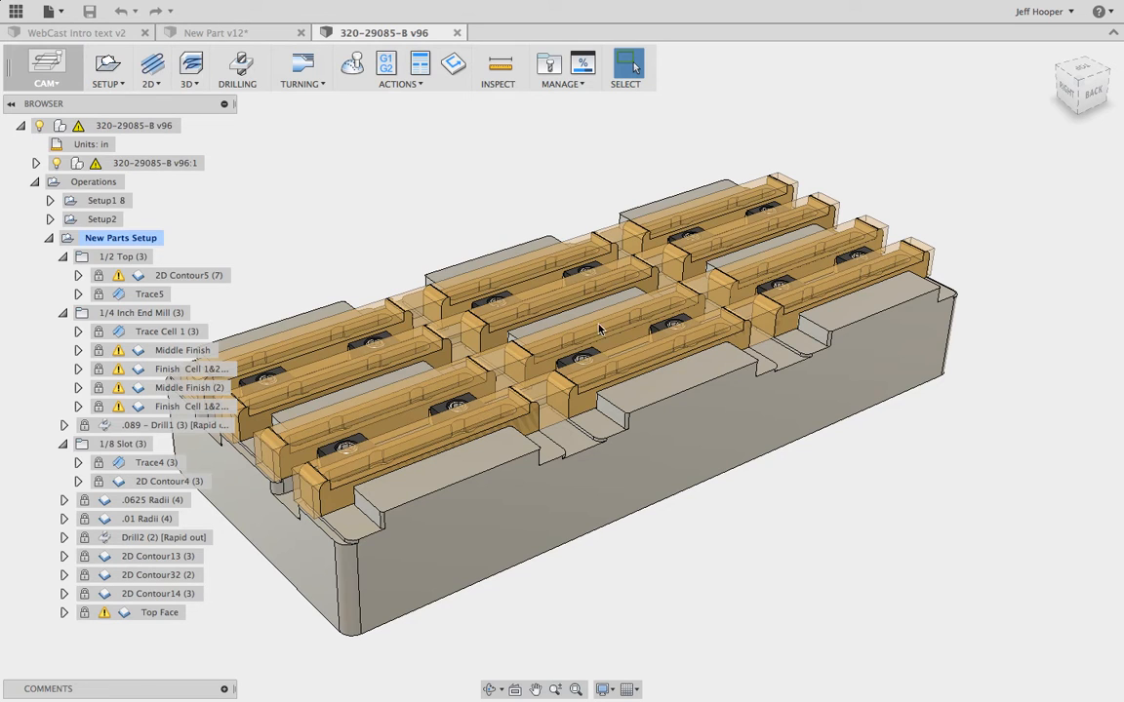
- View the Middle Finish toolpath, check the tool of Trace Cell 1 (3) and examine its toolpath between the parts
left_click(145, 351)
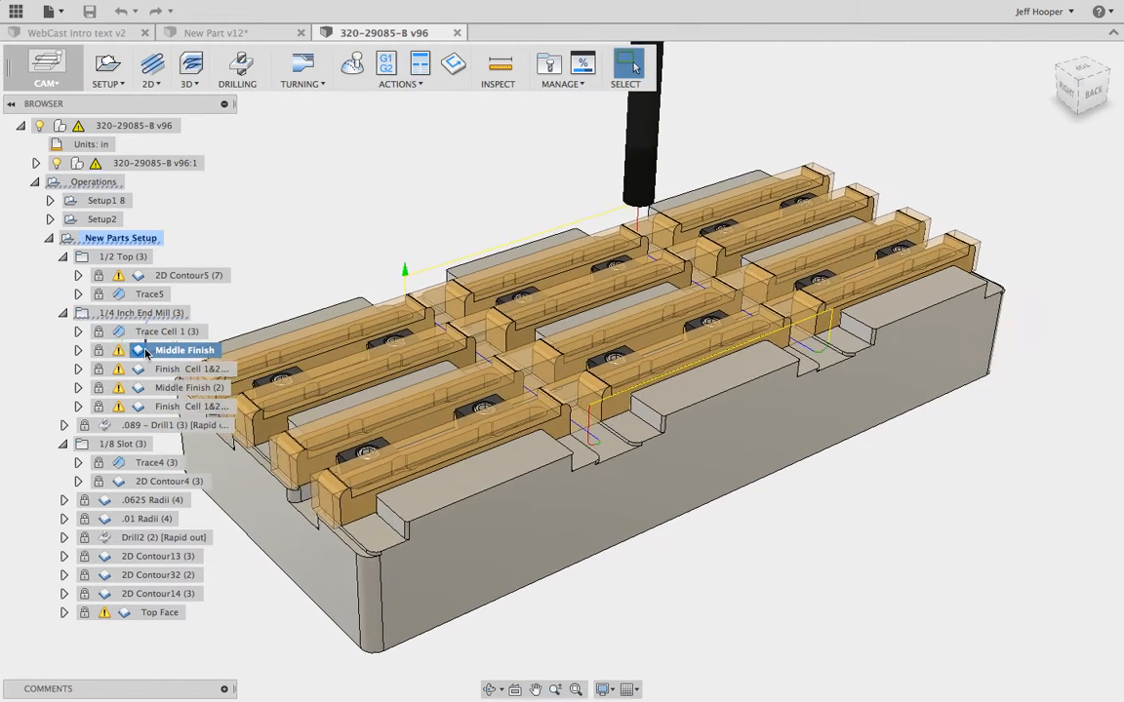
left_click(78, 332)
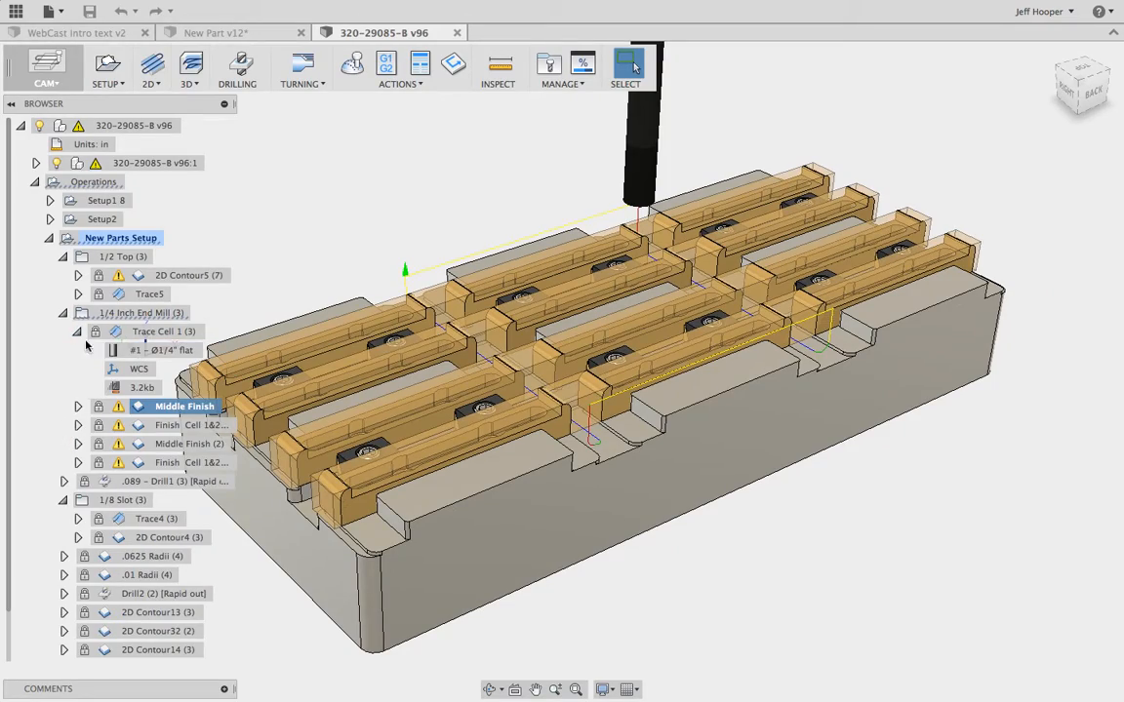
left_click(129, 332)
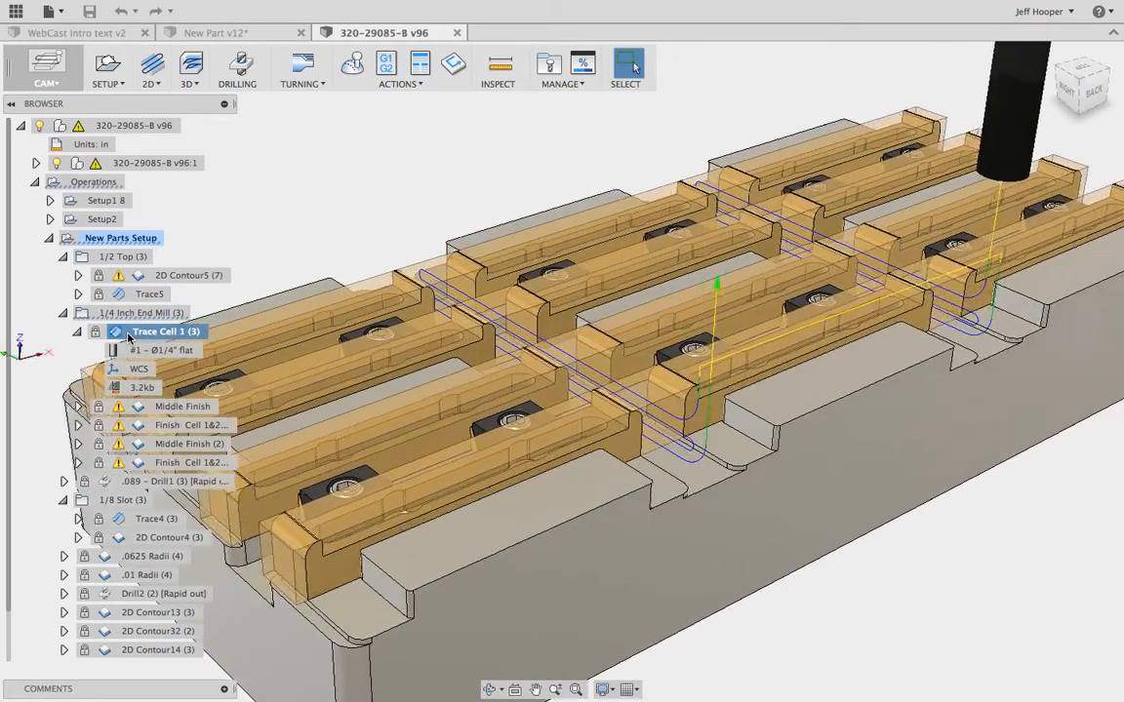
scroll(675, 376, "up", 3)
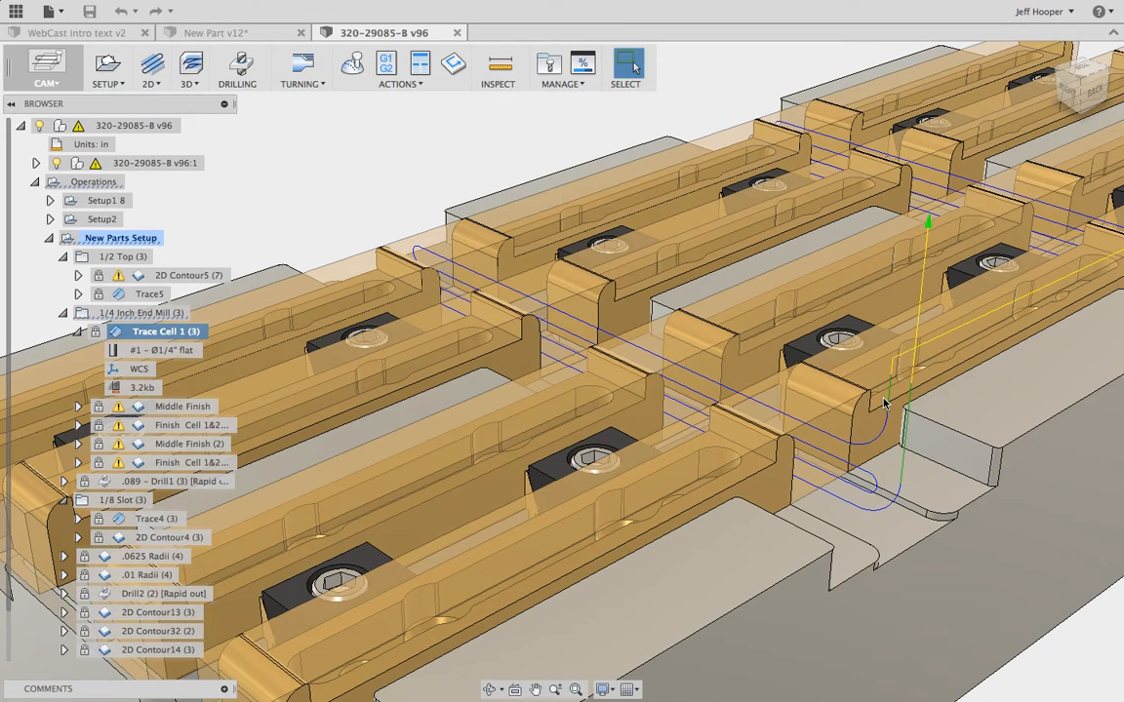
scroll(885, 403, "down", 5)
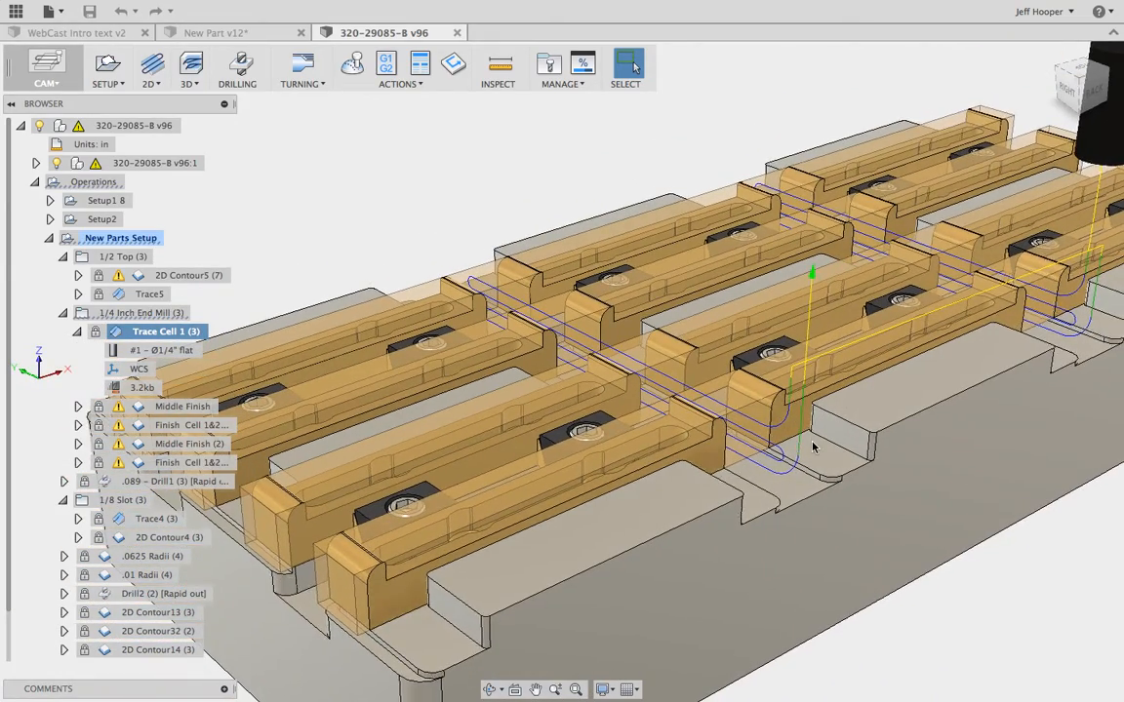
scroll(814, 446, "down", 5)
scroll(813, 447, "right", 3)
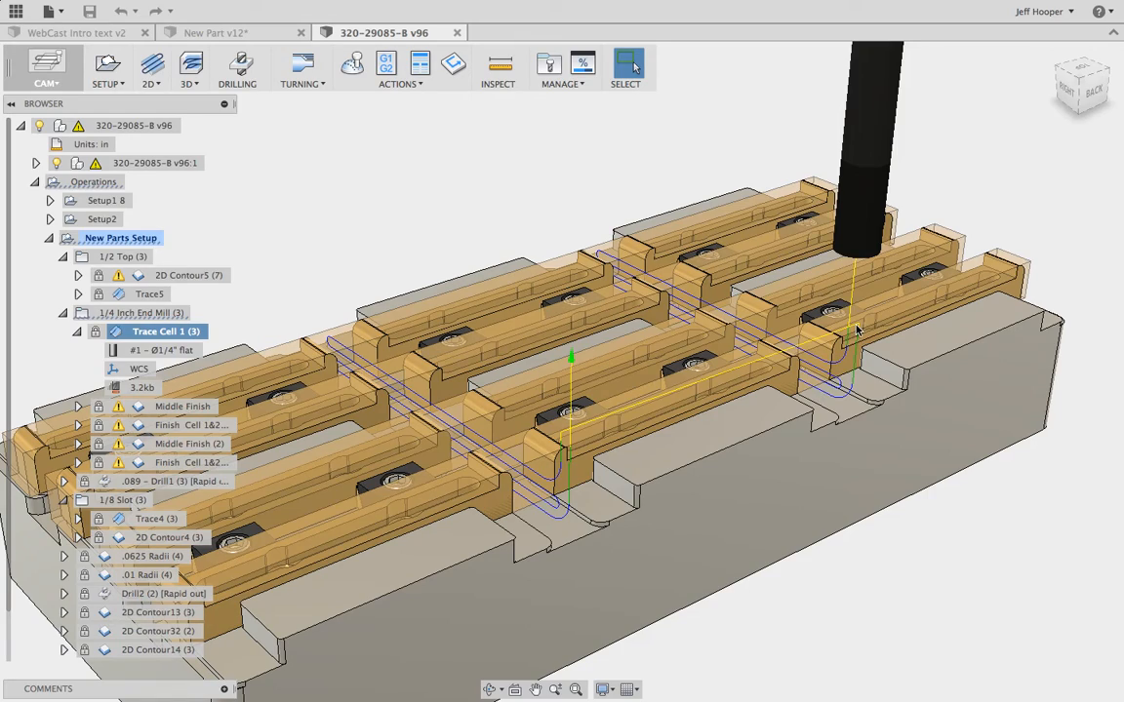
scroll(856, 330, "down", 2)
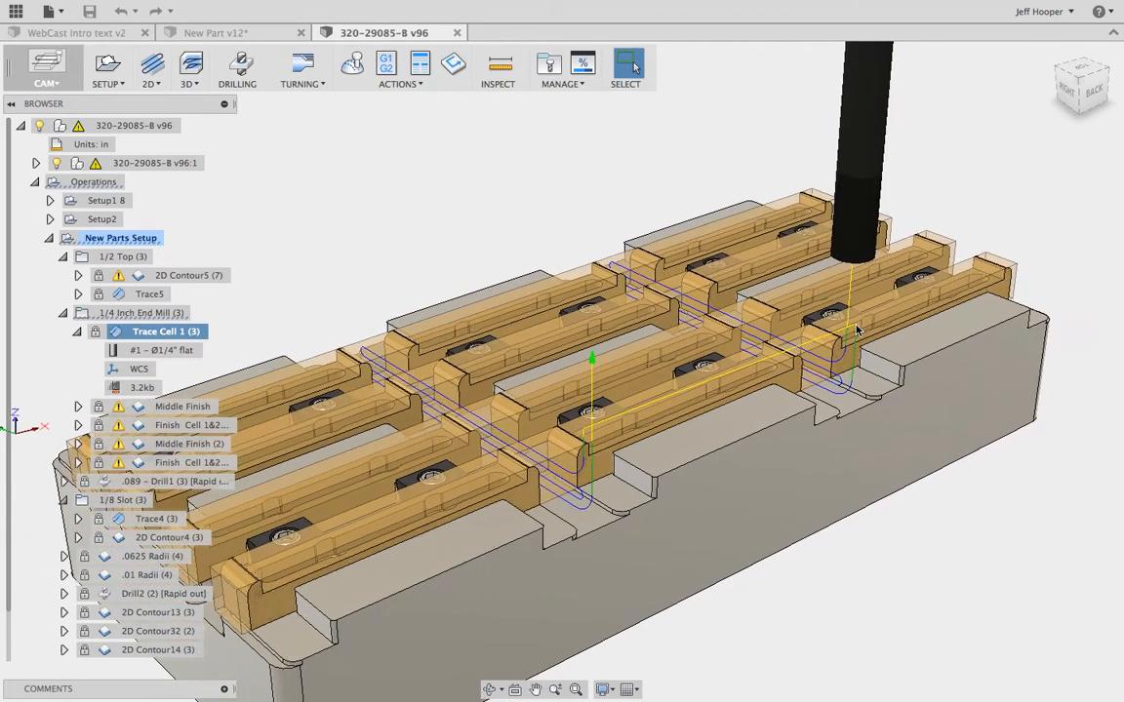
left_click(78, 332)
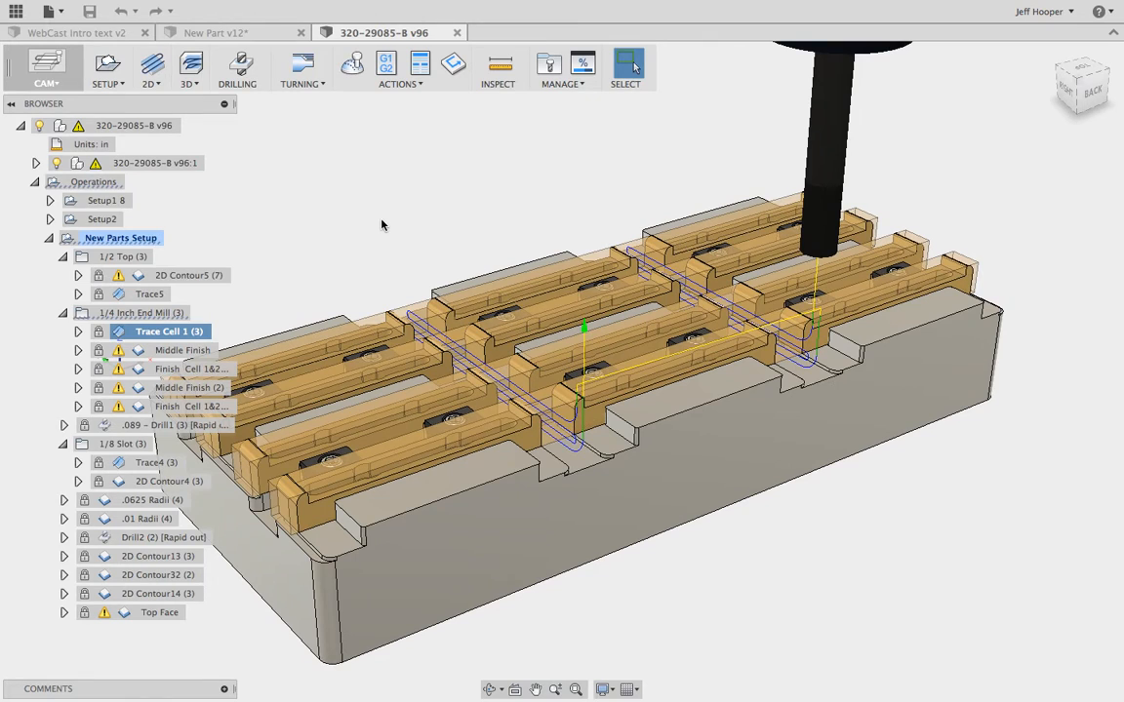
- Post-process Trace Cell 1 (3) with the haas_TM-2p.cps post, reviewing its properties and enabling the NC file to open in the editor
left_click(388, 62)
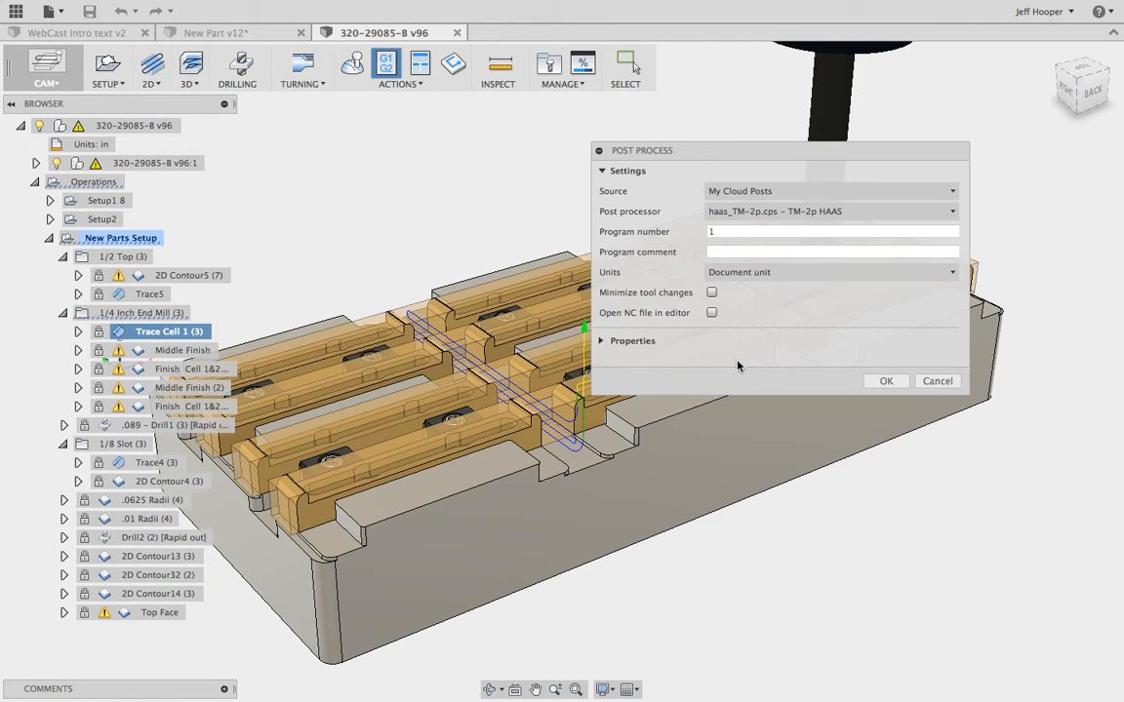
left_click(602, 341)
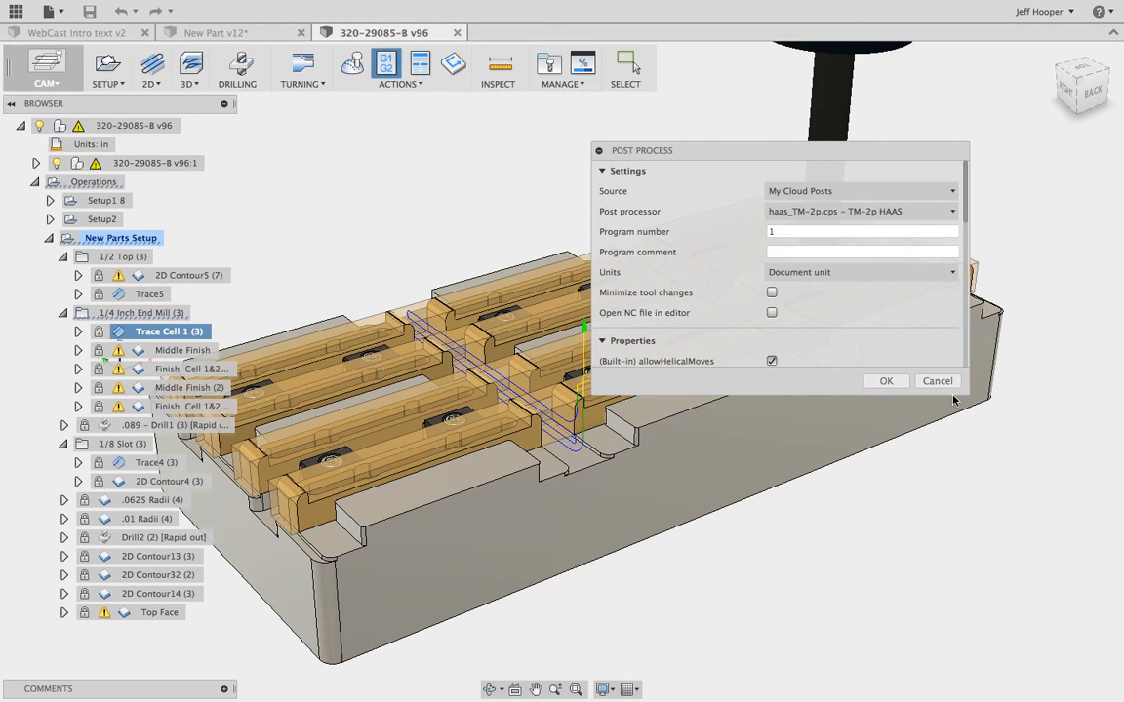
left_click_drag(969, 394, 972, 663)
scroll(727, 567, "down", 5)
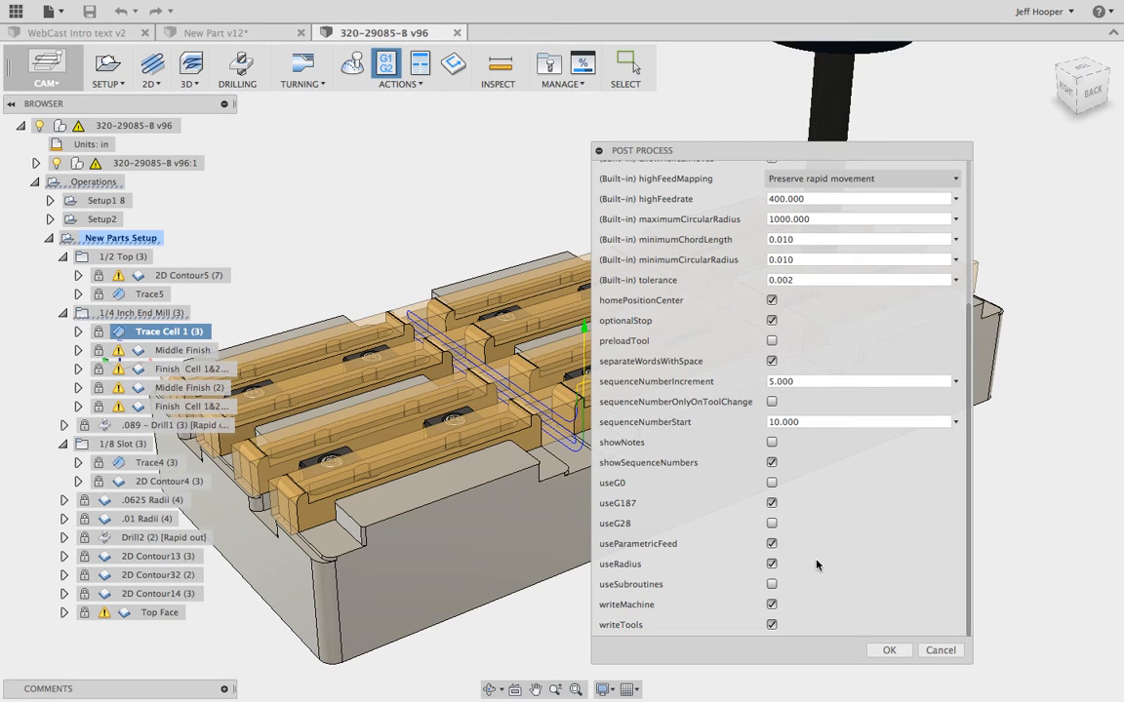
scroll(719, 409, "up", 5)
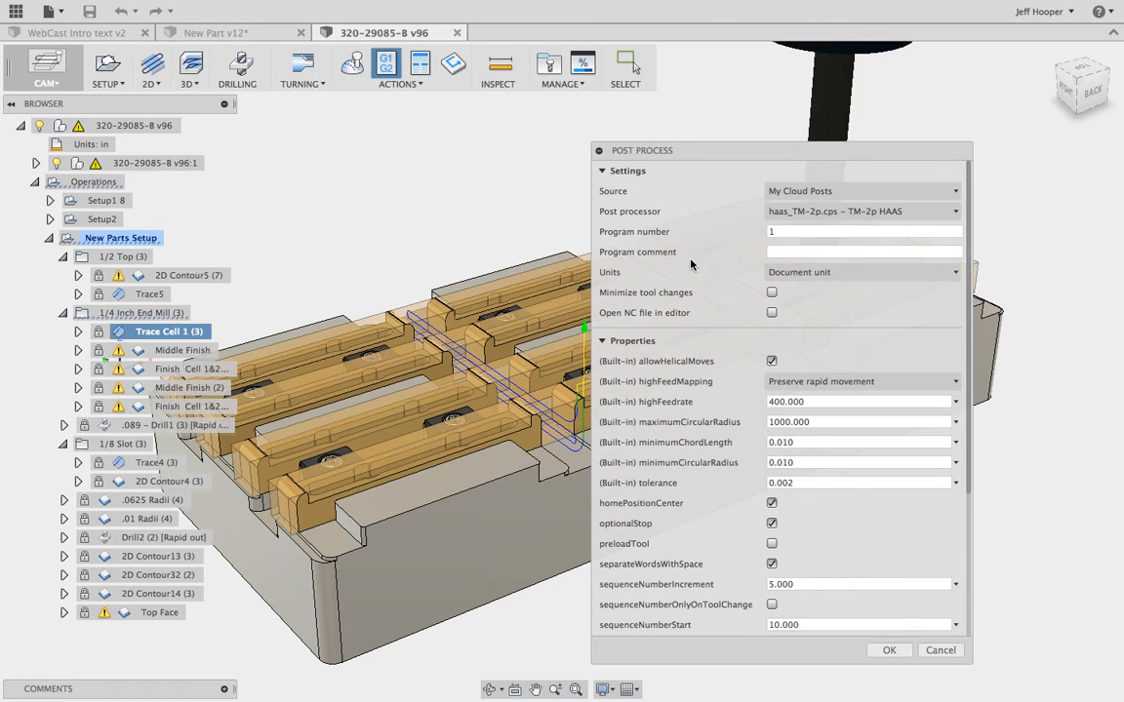
left_click(771, 313)
left_click(889, 651)
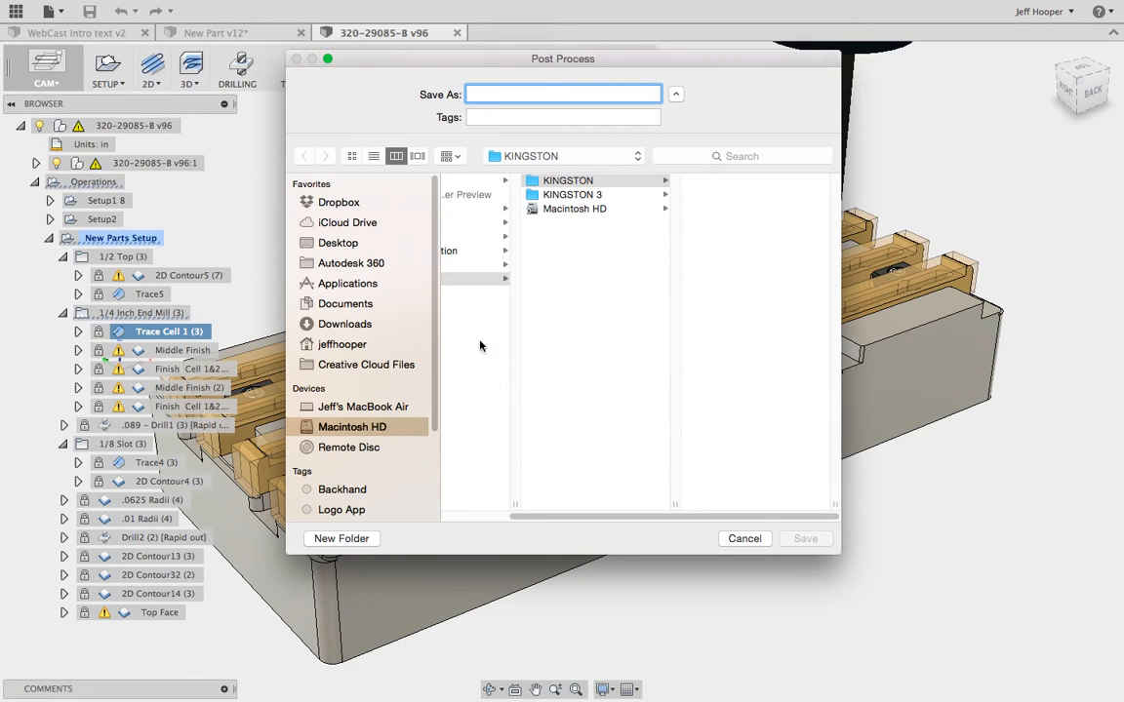
- Save the NC program as 1001 on the Desktop, replacing the existing file of that name
left_click(334, 243)
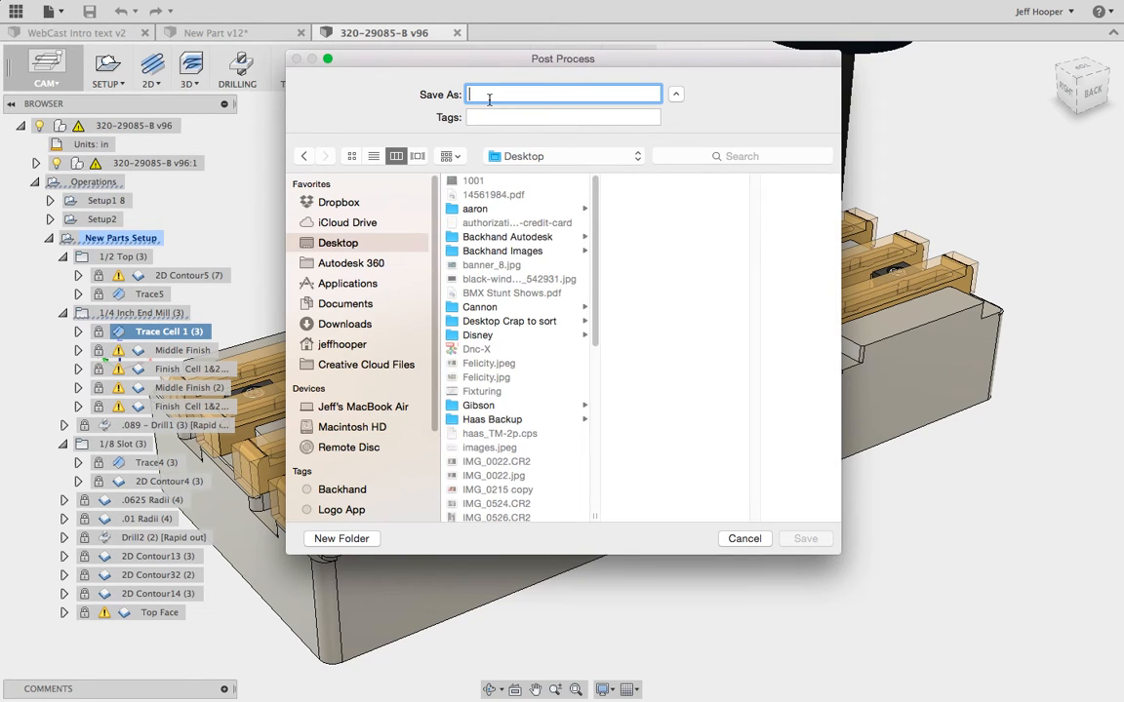
type("1001")
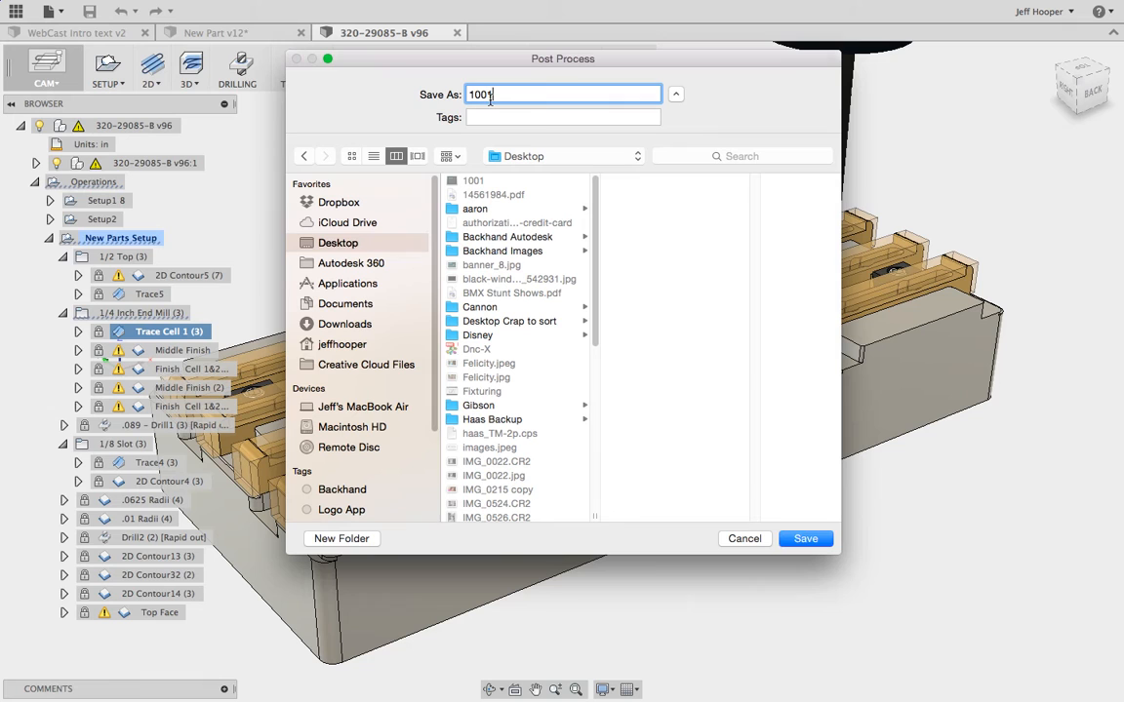
left_click(806, 540)
left_click(675, 162)
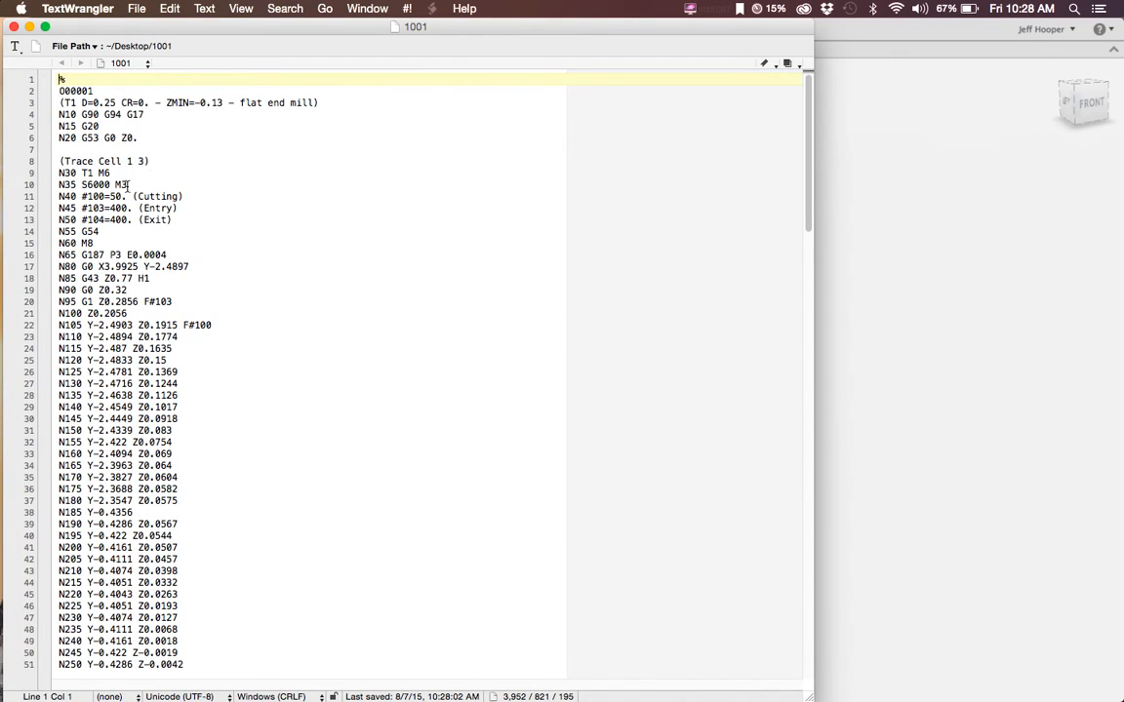
- Change the G187 smoothing parameter in block N65 of the NC code to P1 and close the file
left_click_drag(167, 255, 112, 255)
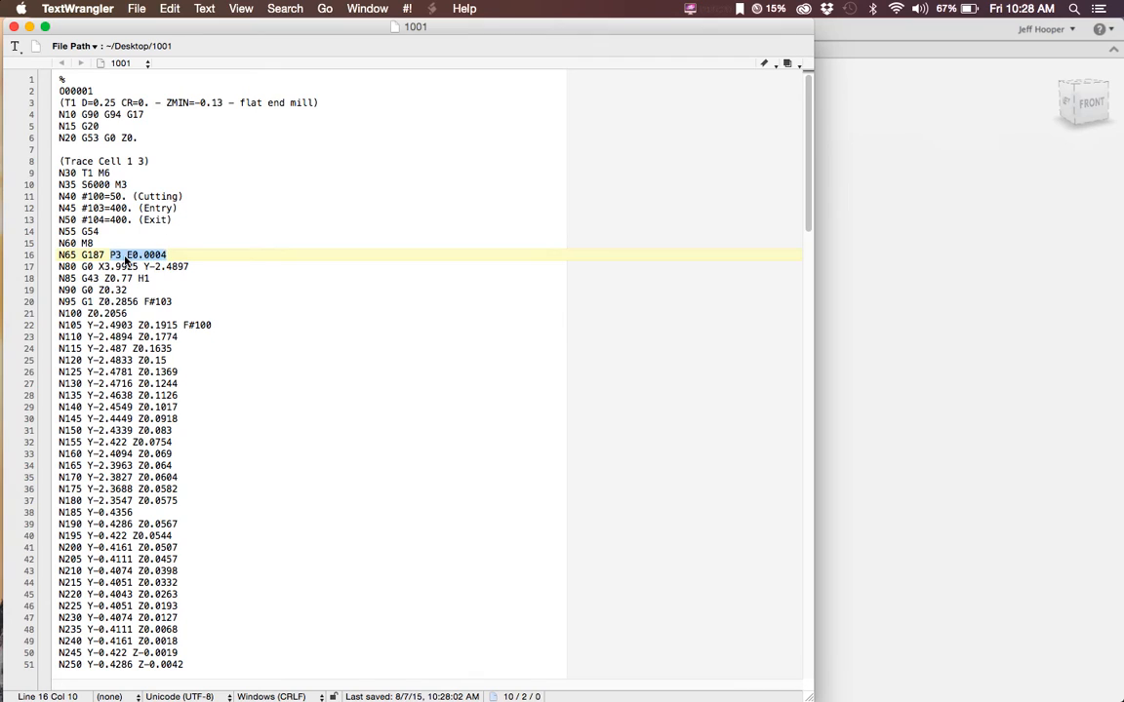
left_click(121, 255)
key("BackSpace")
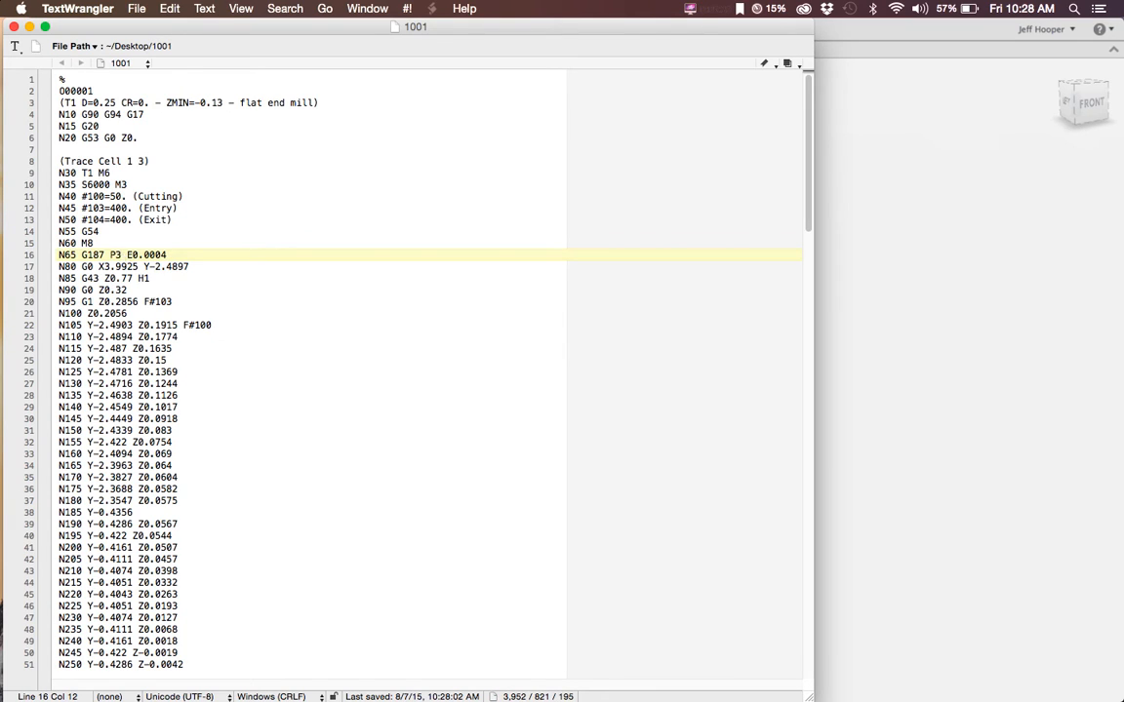
type("1")
left_click(14, 26)
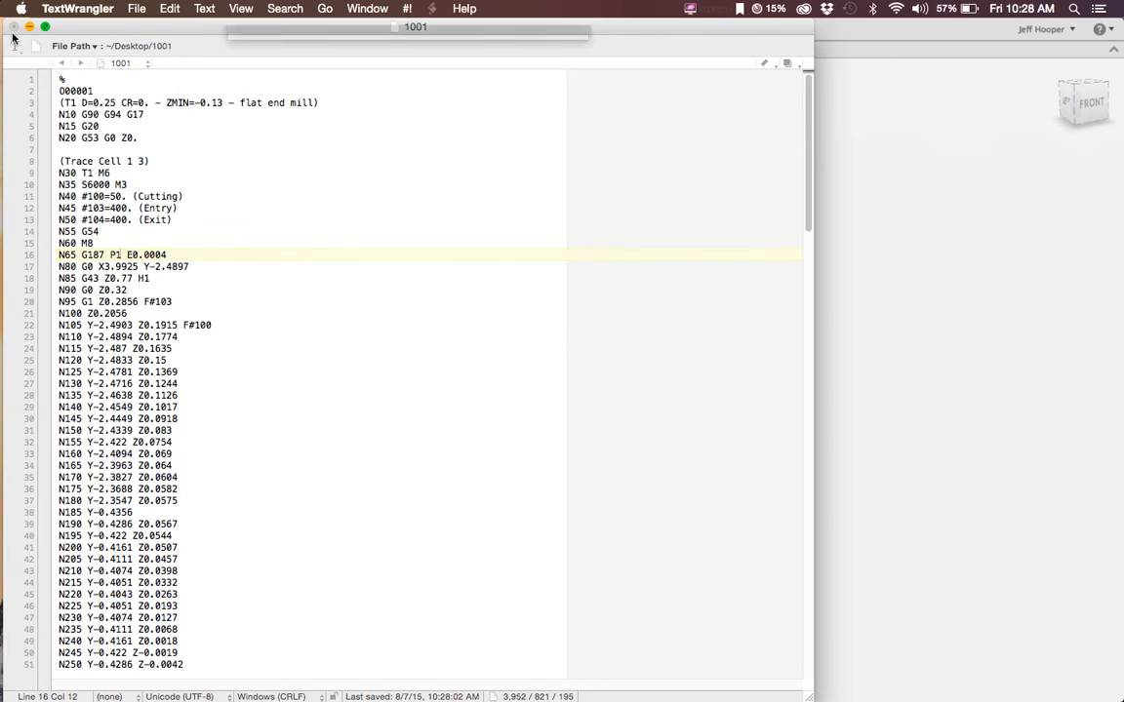
left_click(539, 115)
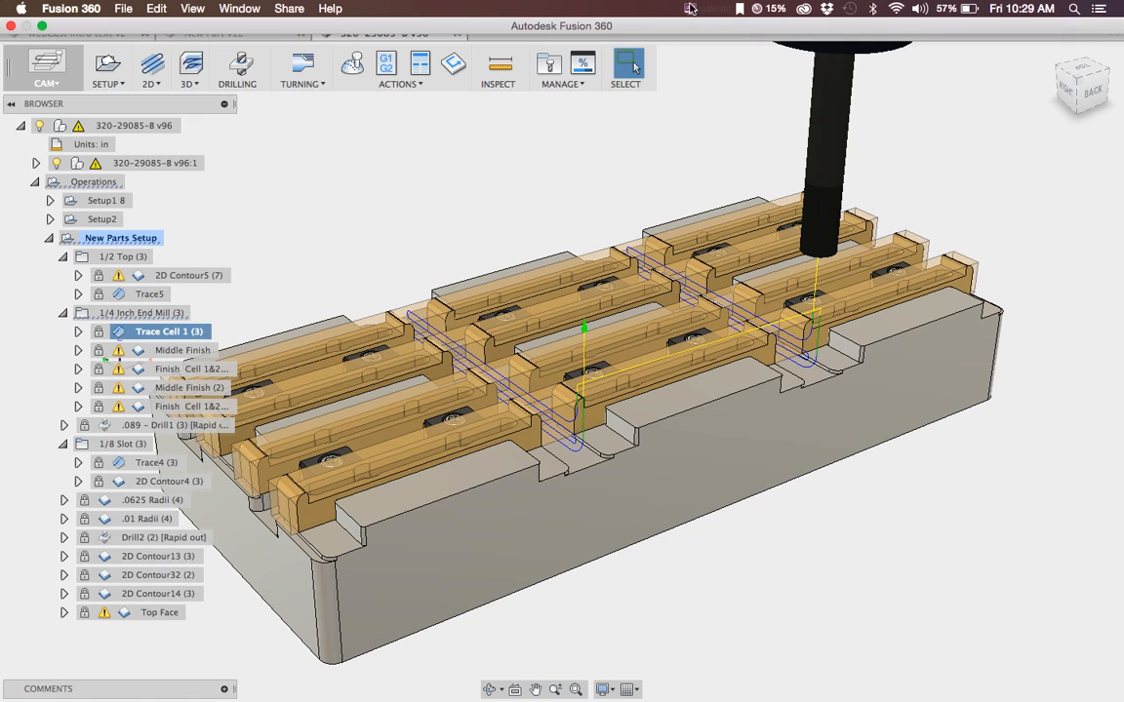
left_click(690, 8)
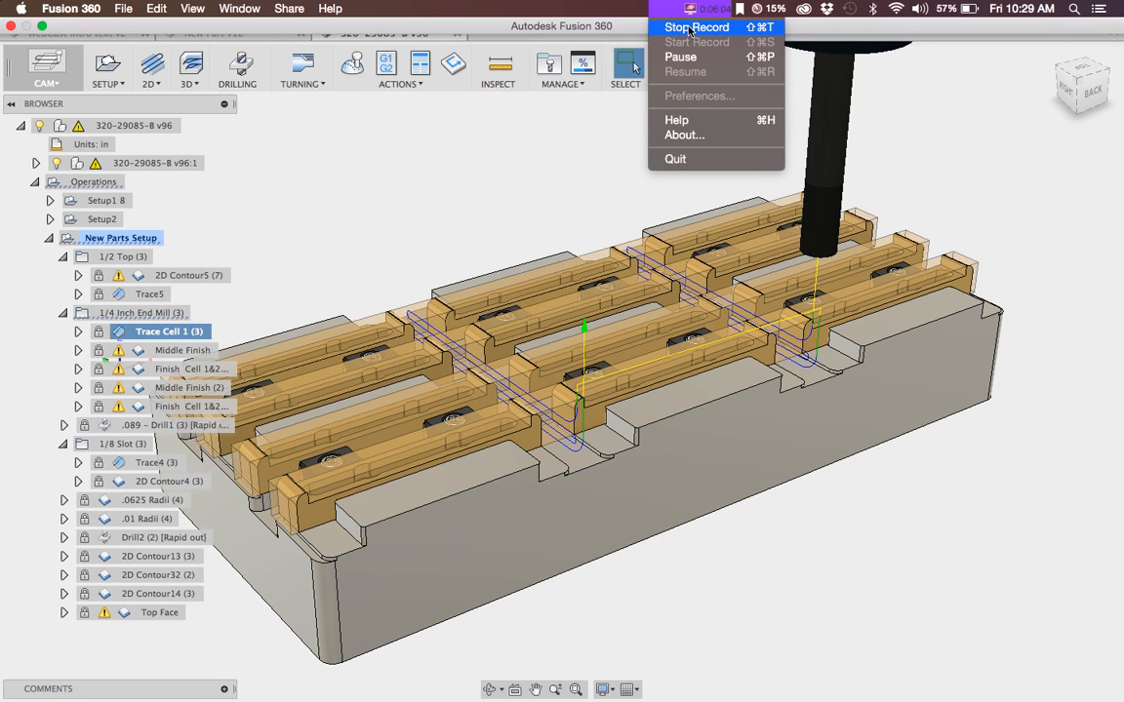